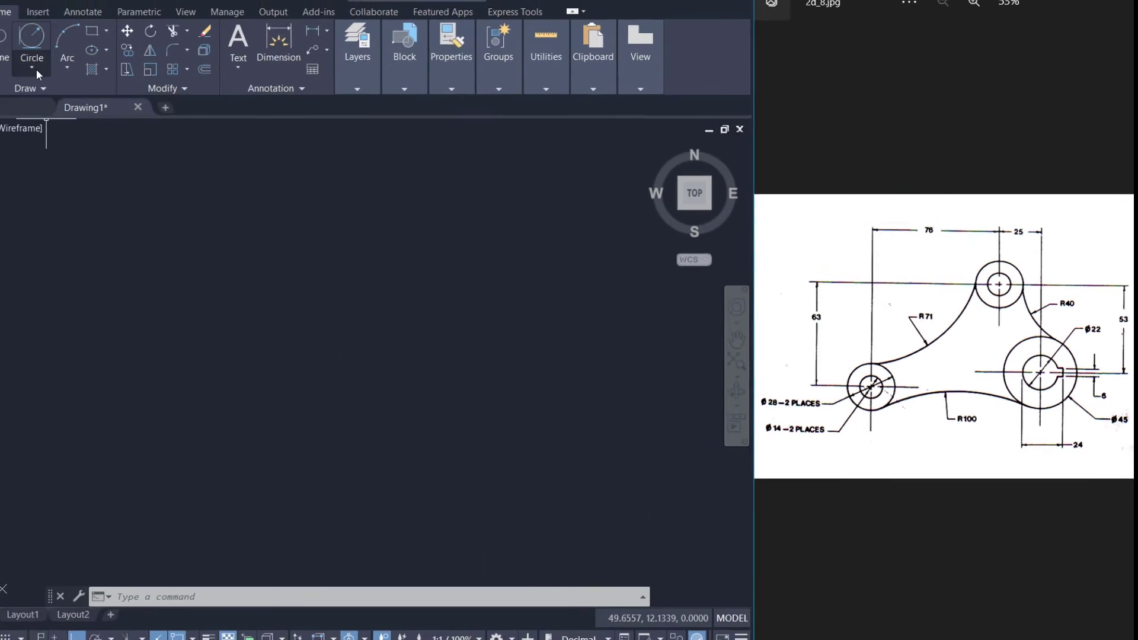
Draw a Ø14 circle at the lower left and a concentric Ø28 circle around it
{"action": "left_click", "coordinate": [87, 81]}
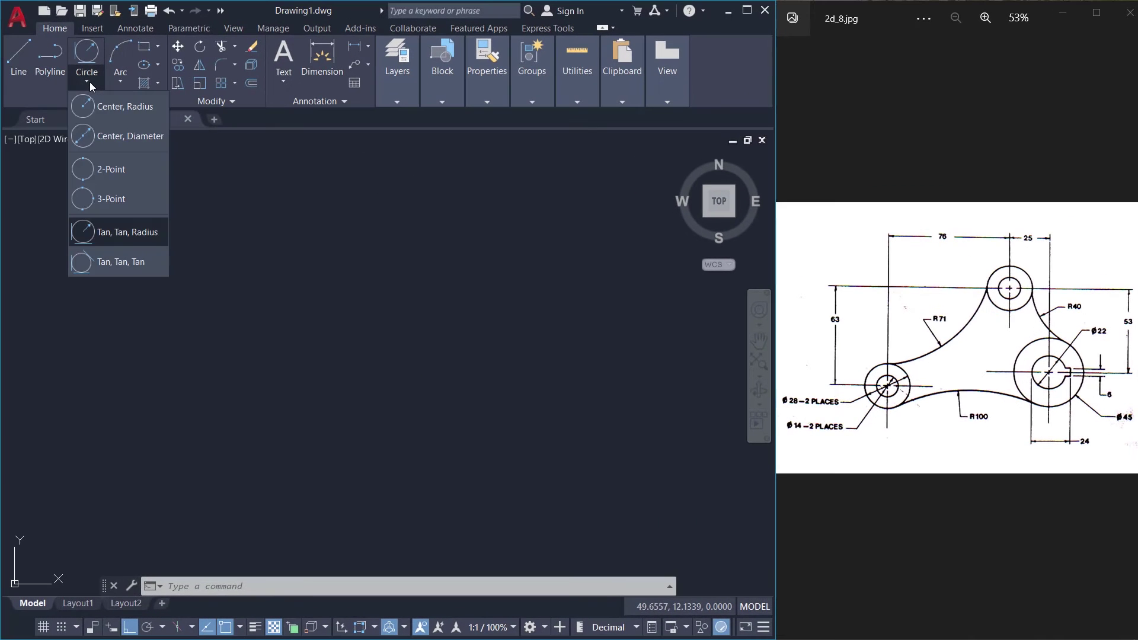
{"action": "left_click", "coordinate": [118, 138]}
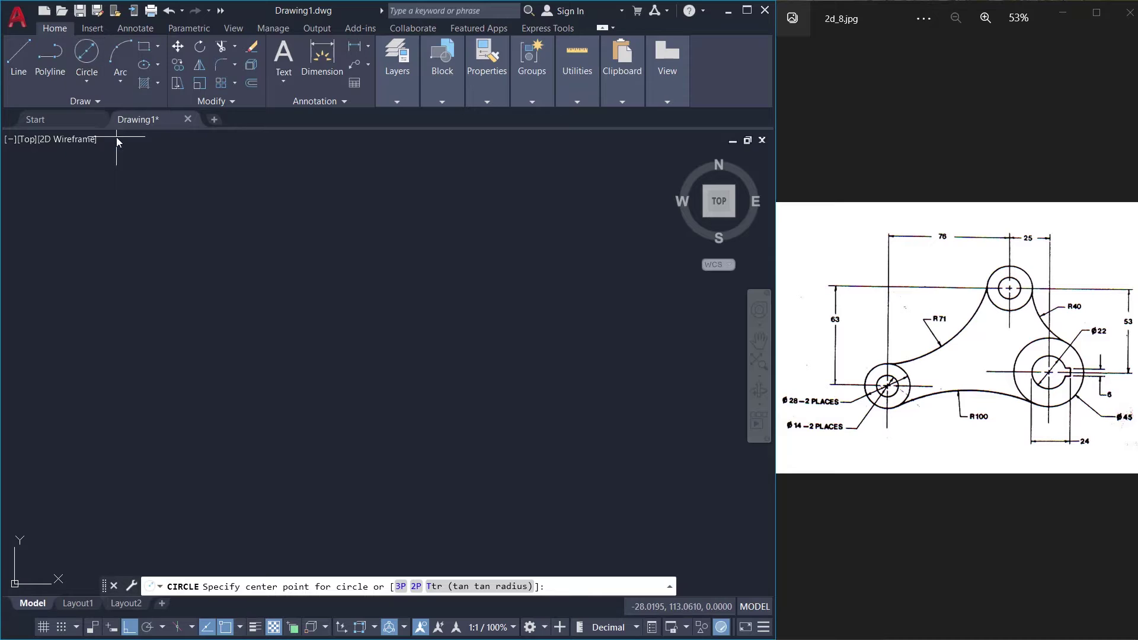
{"action": "left_click", "coordinate": [168, 453]}
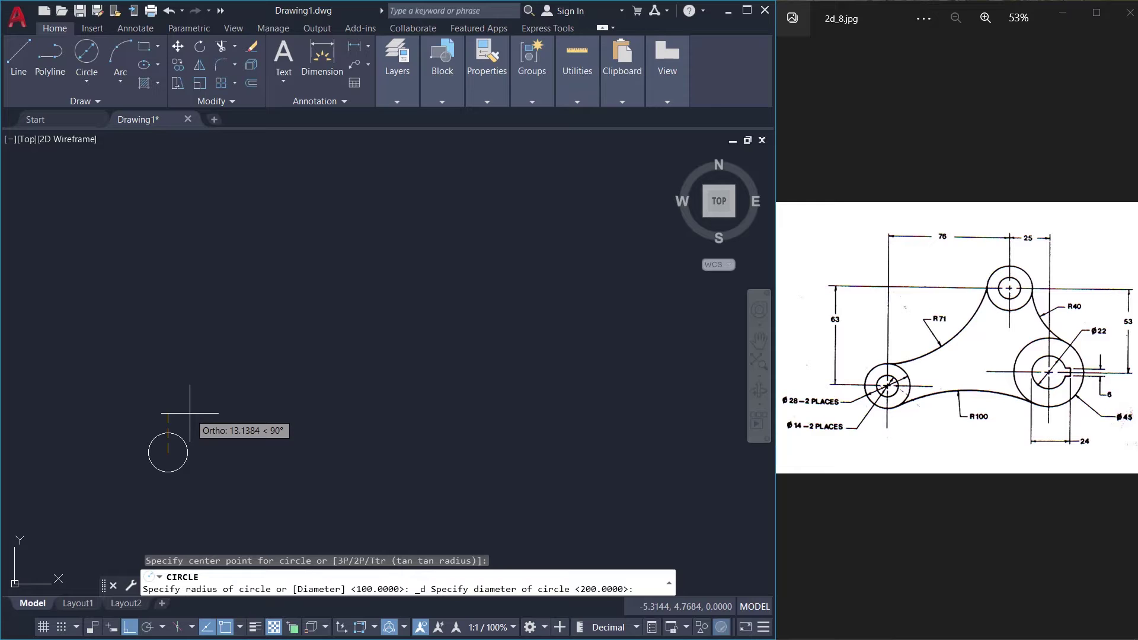
{"action": "type", "text": "14"}
{"action": "key", "text": "Return"}
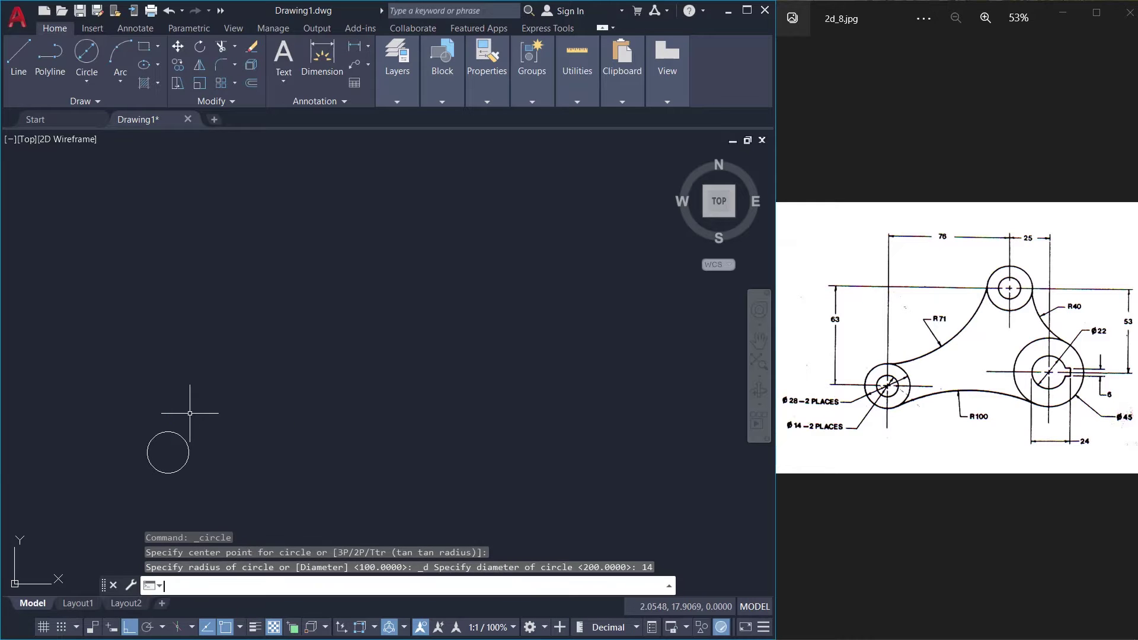
{"action": "left_click", "coordinate": [87, 83]}
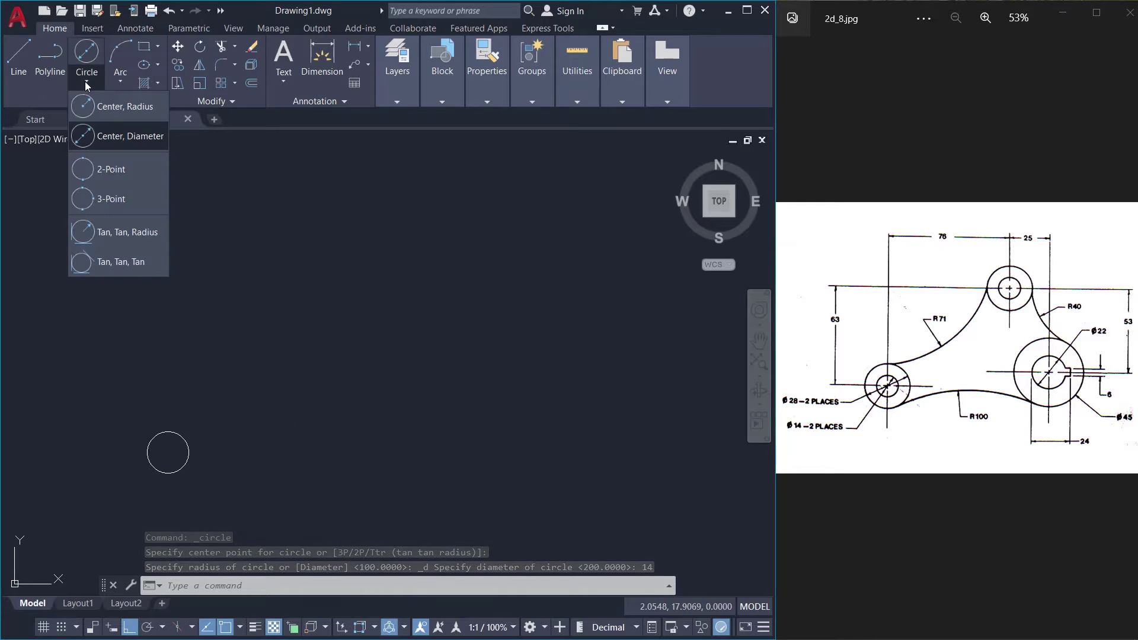
{"action": "left_click", "coordinate": [122, 137]}
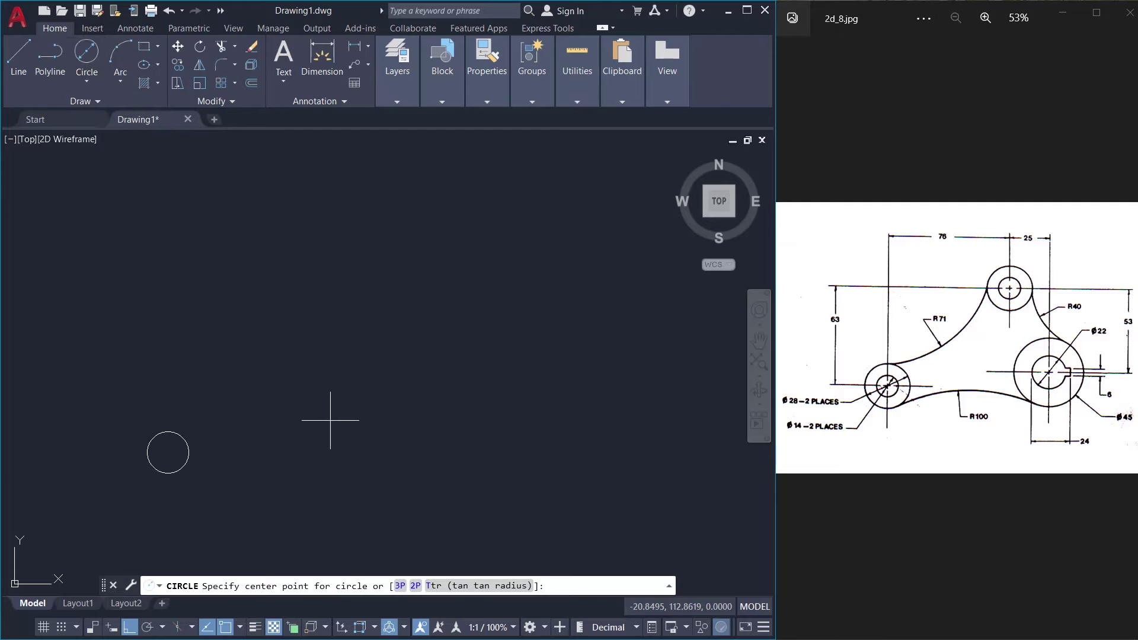
{"action": "left_click", "coordinate": [190, 441]}
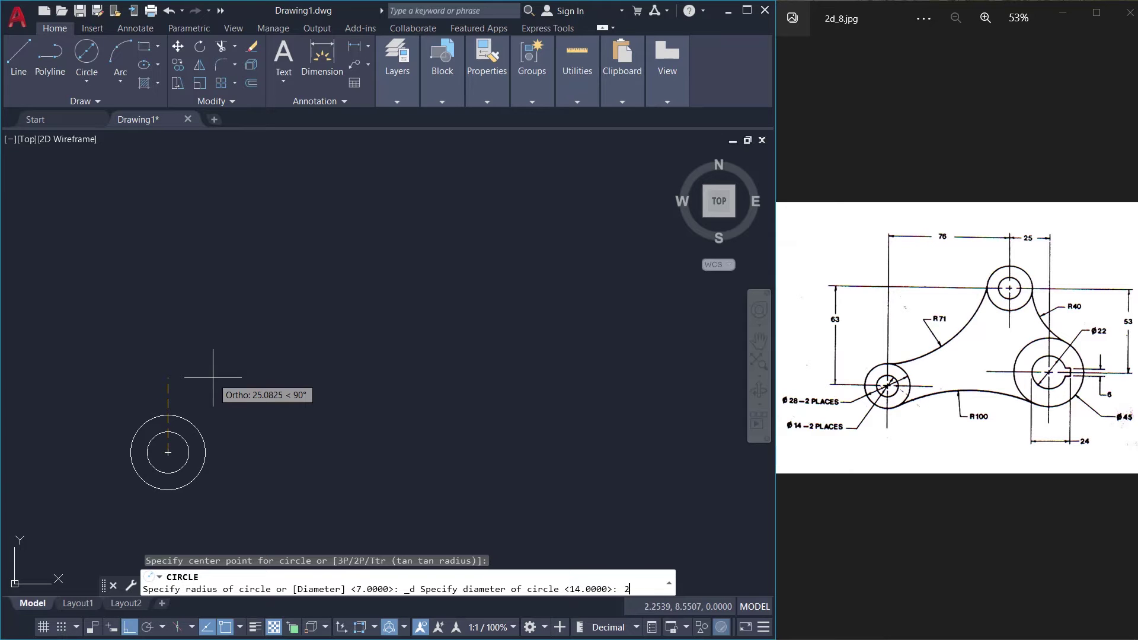
{"action": "key", "text": "Return"}
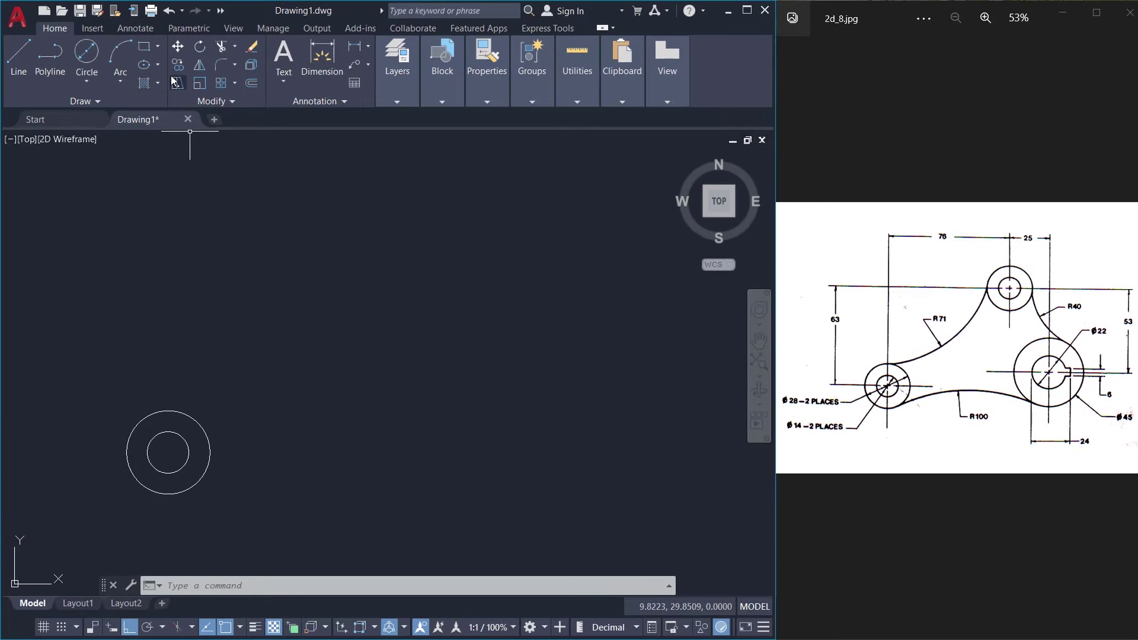
{"action": "left_click", "coordinate": [177, 65]}
{"action": "left_click", "coordinate": [78, 388]}
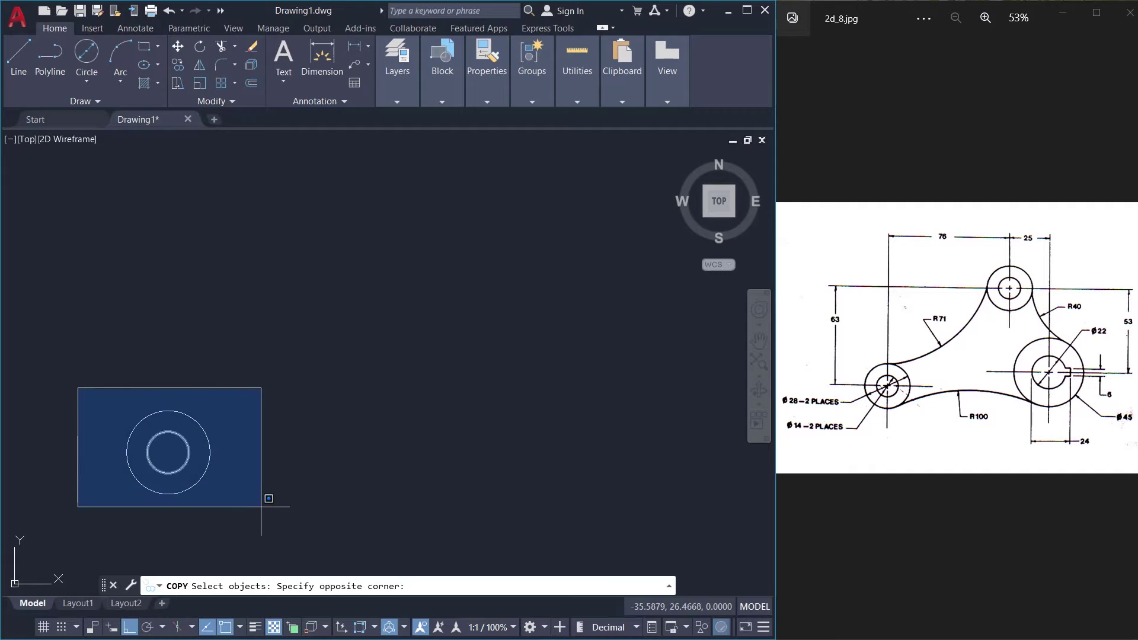
{"action": "left_click", "coordinate": [265, 508]}
{"action": "key", "text": "Return"}
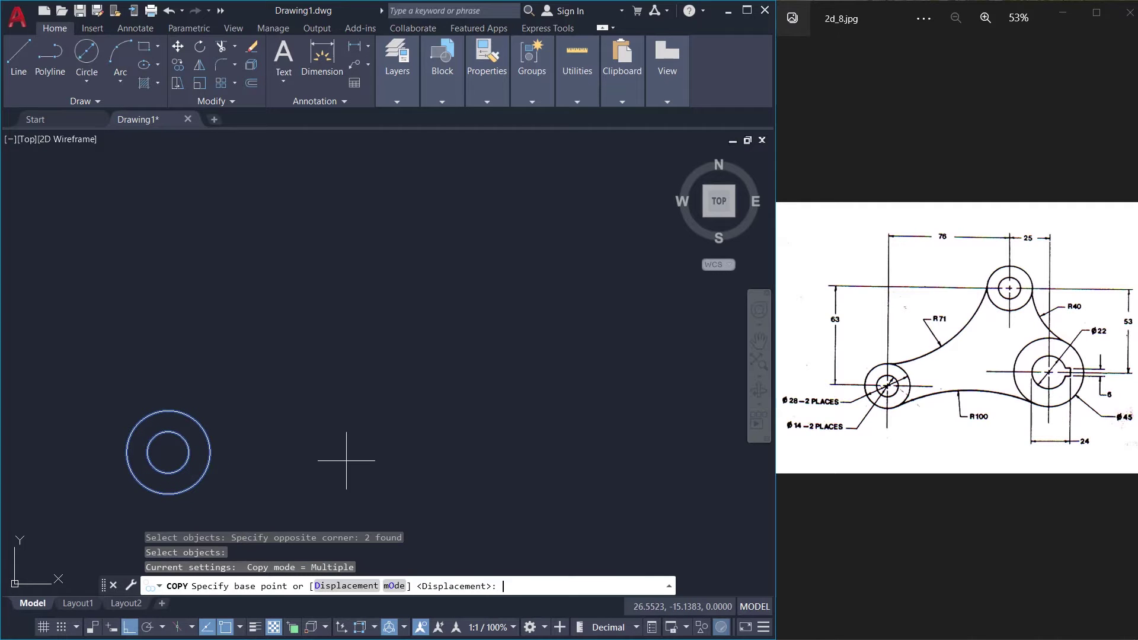
{"action": "left_click", "coordinate": [167, 452]}
{"action": "key", "text": "F8"}
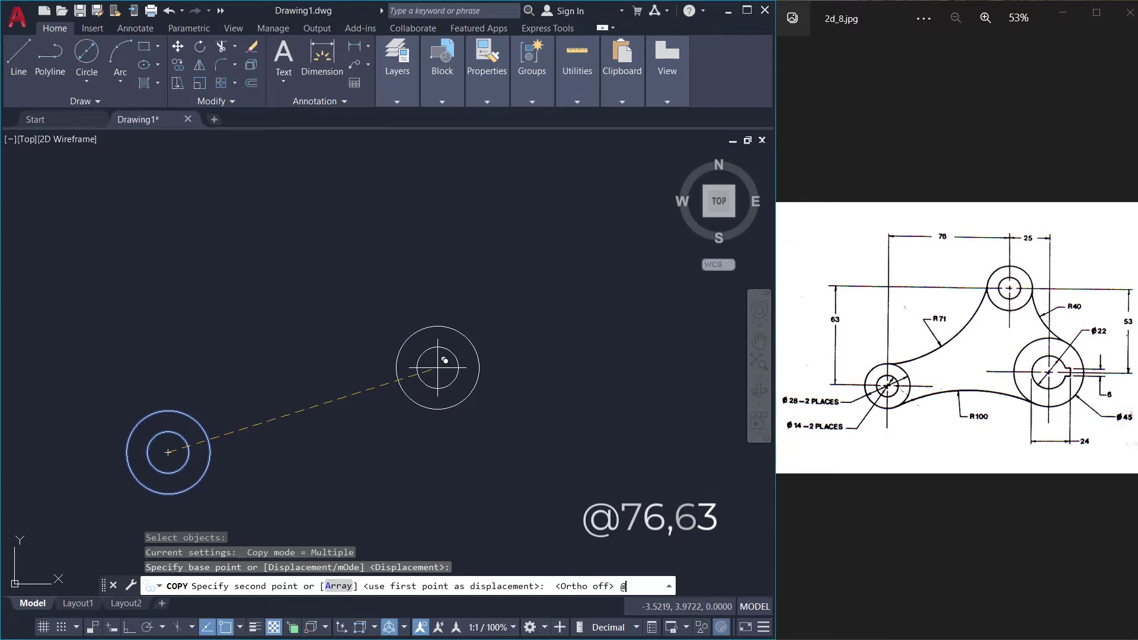
{"action": "type", "text": "76,"}
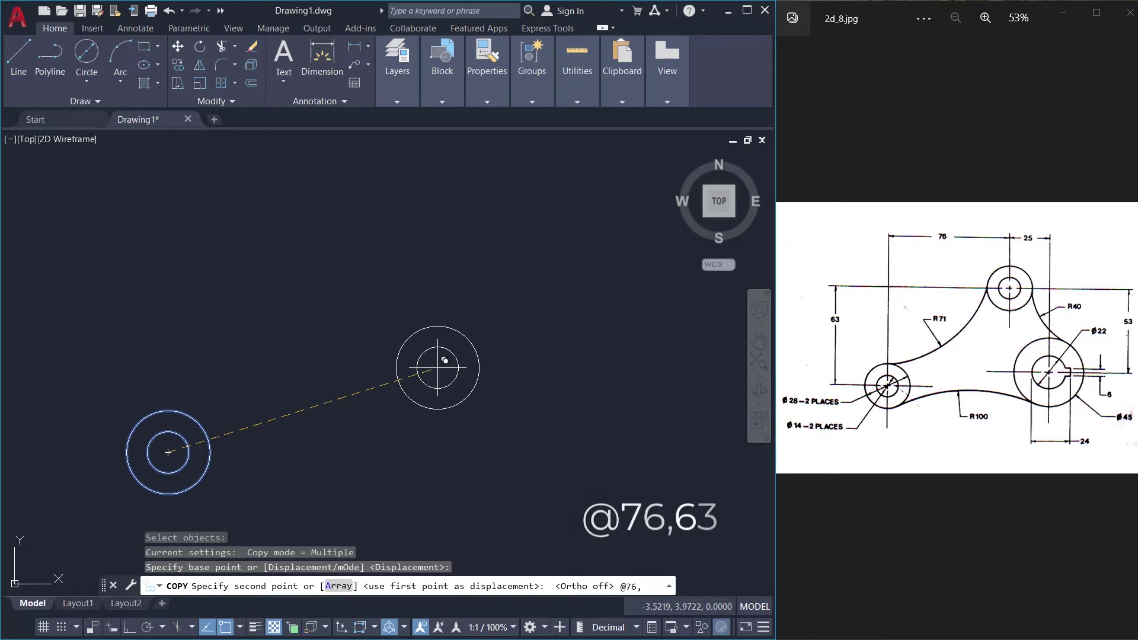
{"action": "type", "text": "63"}
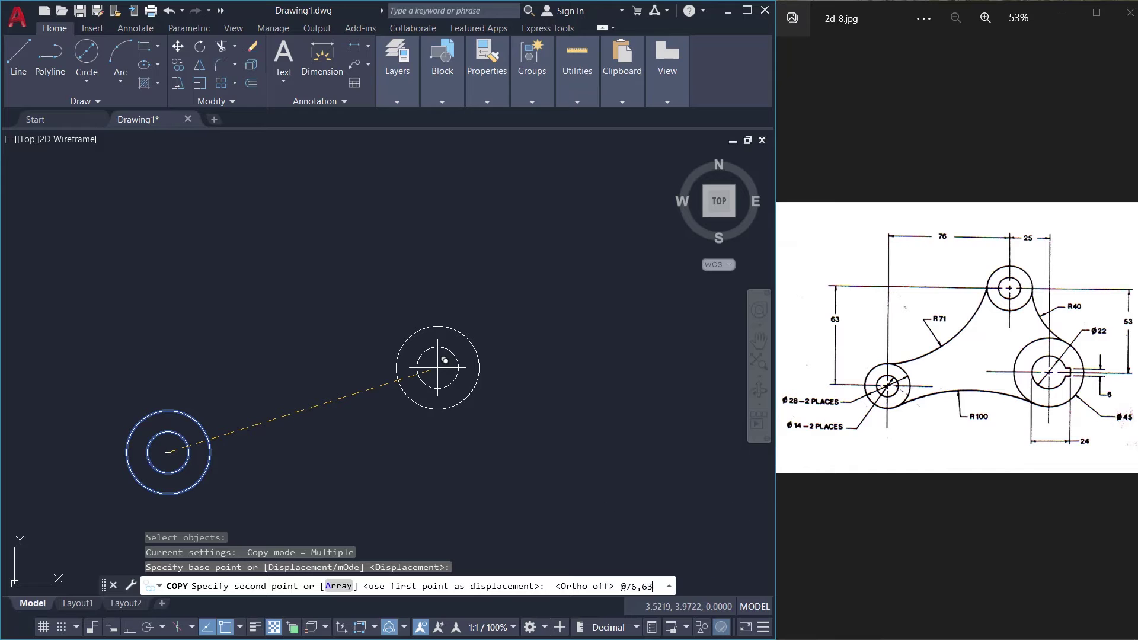
{"action": "key", "text": "Return"}
{"action": "key", "text": "Escape"}
{"action": "middle_click_drag", "start_coordinate": [438, 367], "coordinate": [471, 340]}
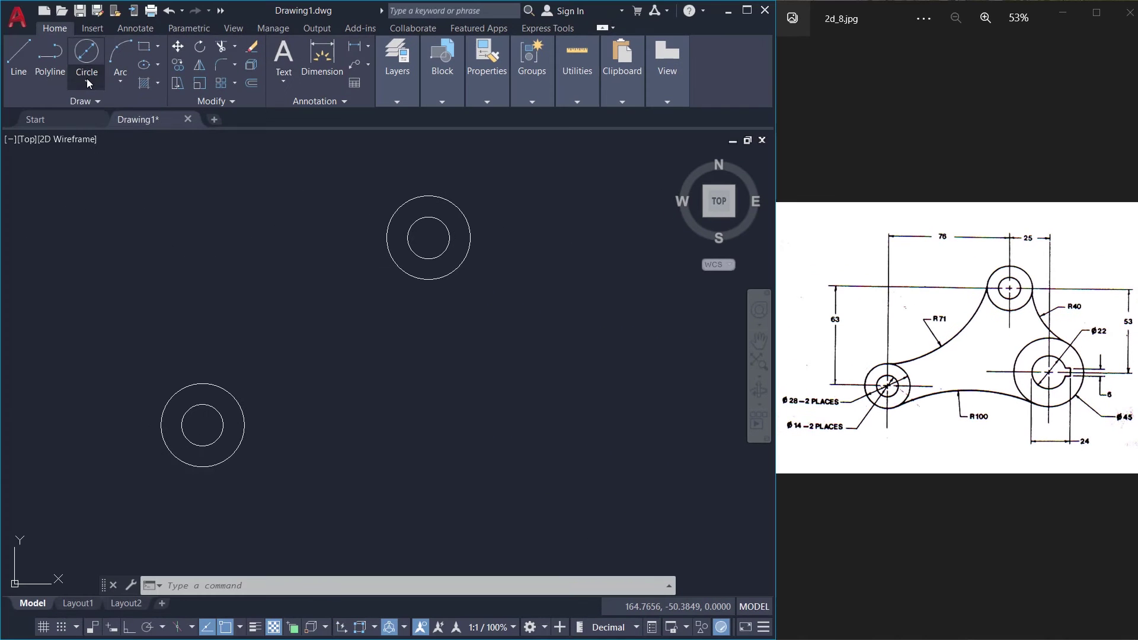
Start a centre-diameter circle for the large hole, using the From object snap for its centre
{"action": "left_click", "coordinate": [87, 78]}
{"action": "left_click", "coordinate": [115, 136]}
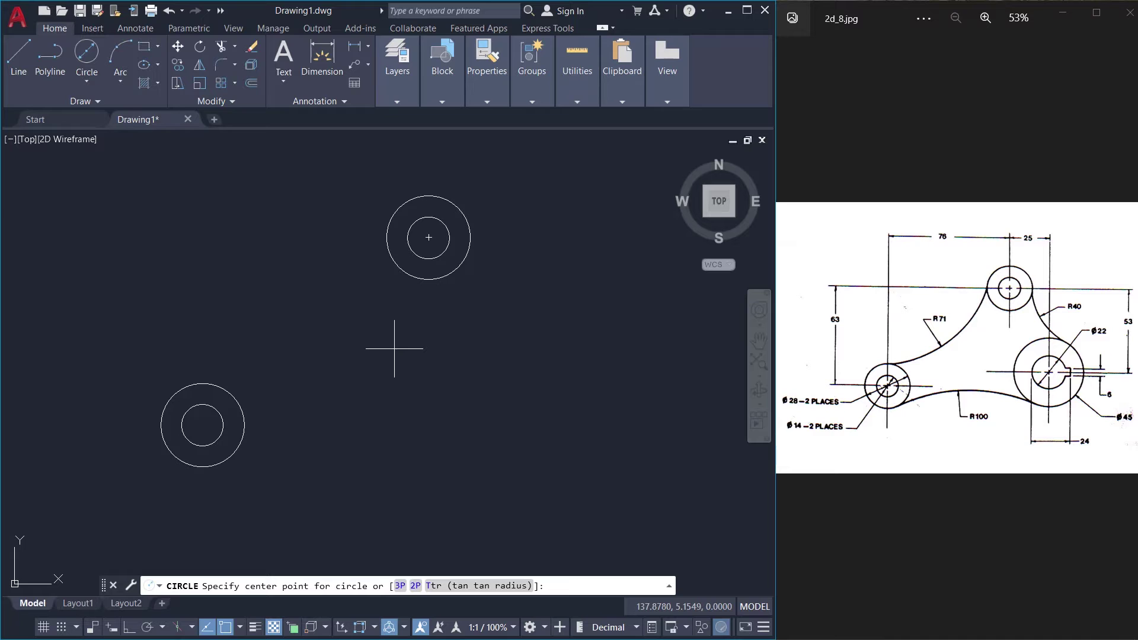
{"action": "right_click", "coordinate": [353, 289], "text": "shift"}
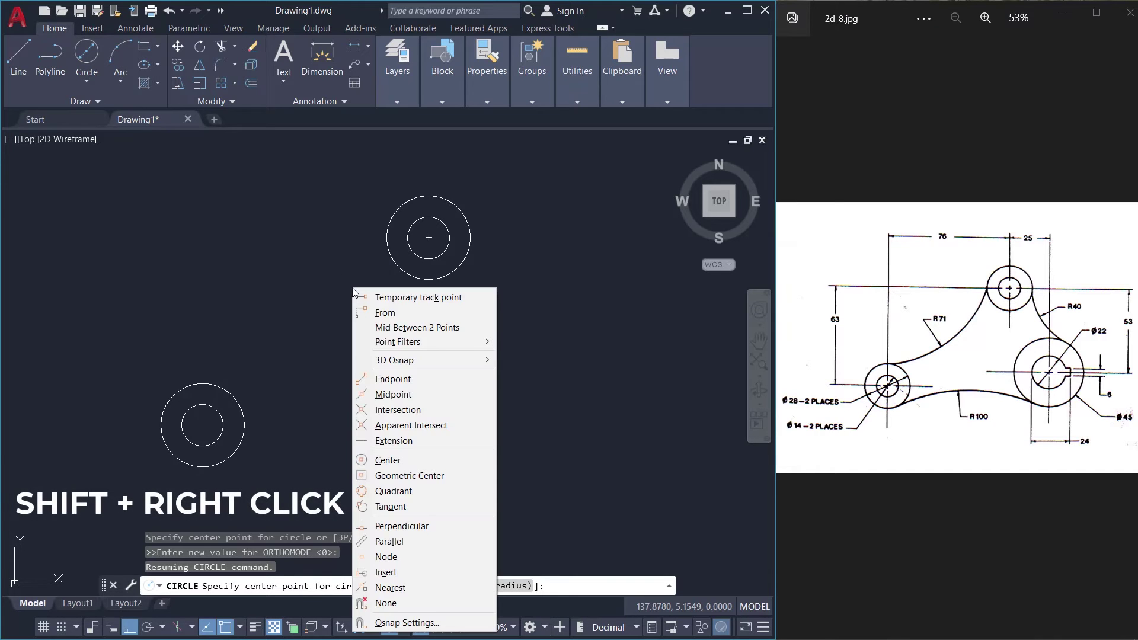
{"action": "left_click", "coordinate": [384, 313]}
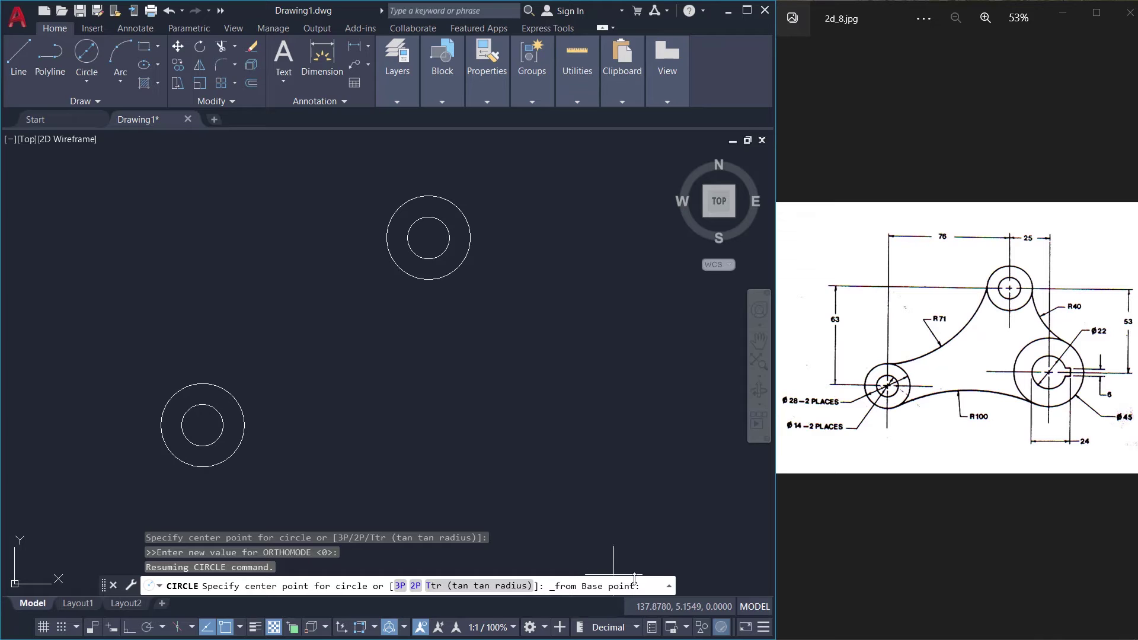
{"action": "left_click", "coordinate": [202, 425]}
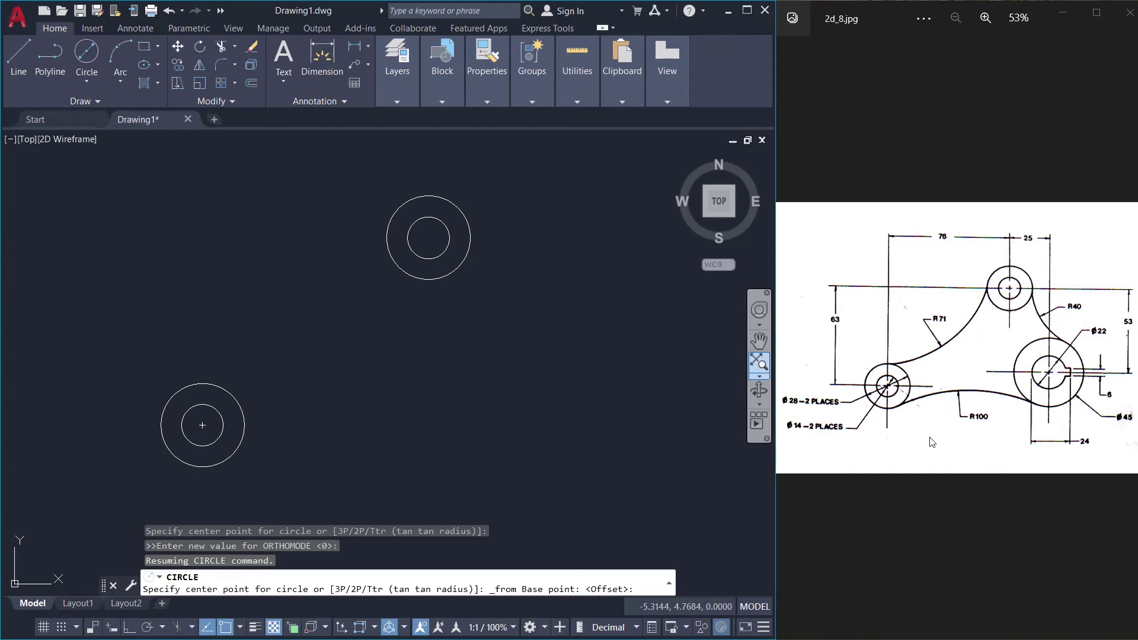
{"action": "type", "text": "@"}
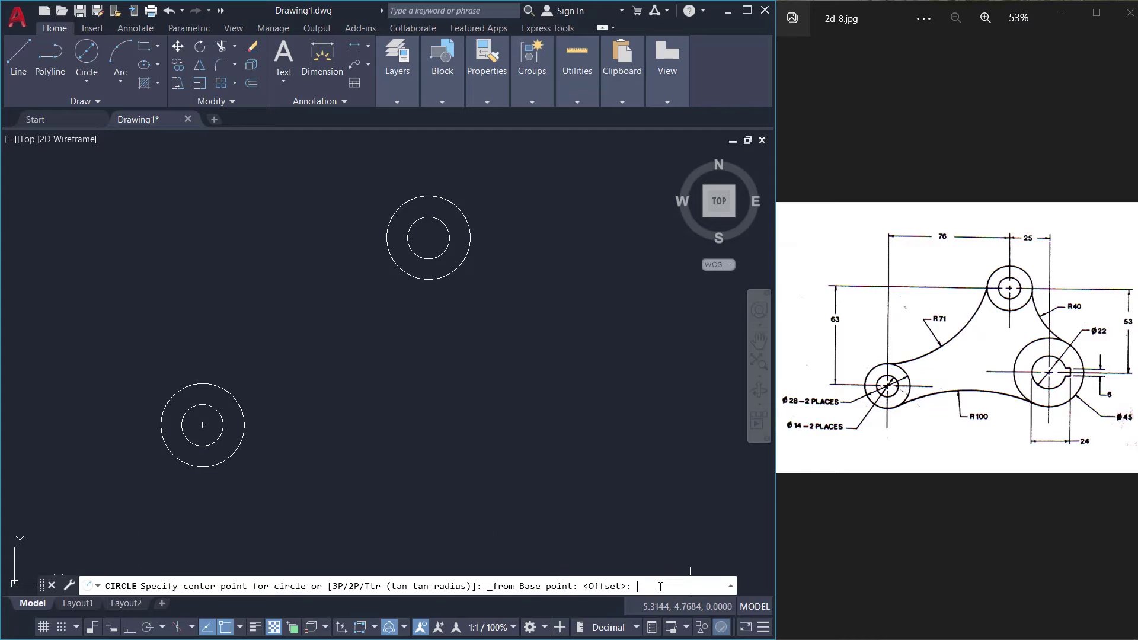
{"action": "type", "text": "@"}
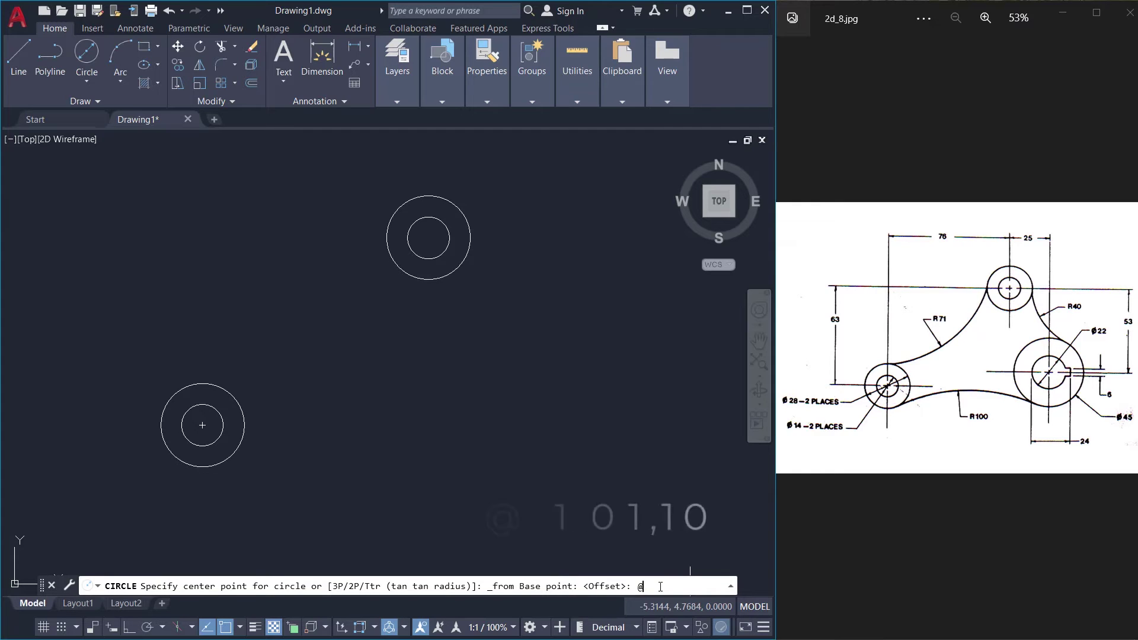
{"action": "type", "text": "101,10"}
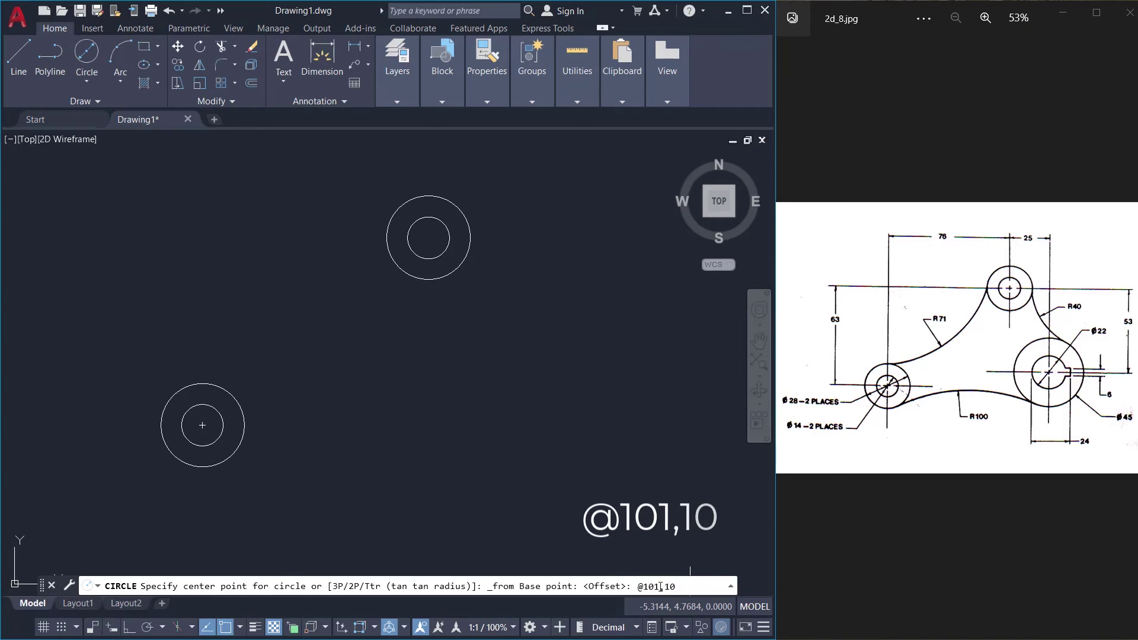
{"action": "key", "text": "Return"}
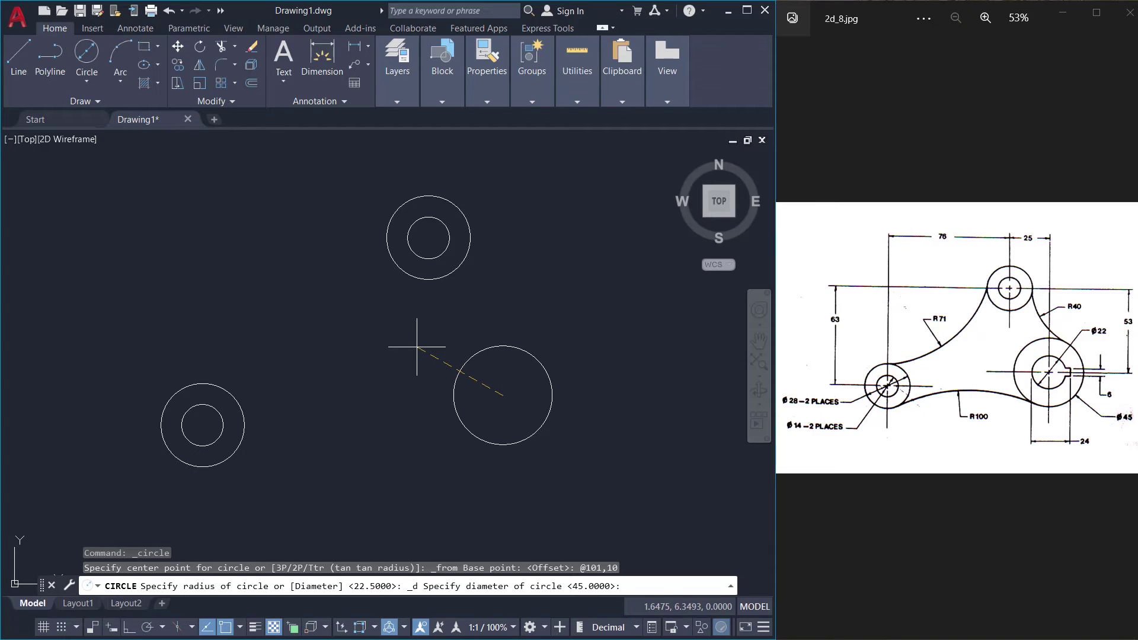
{"action": "key", "text": "Return"}
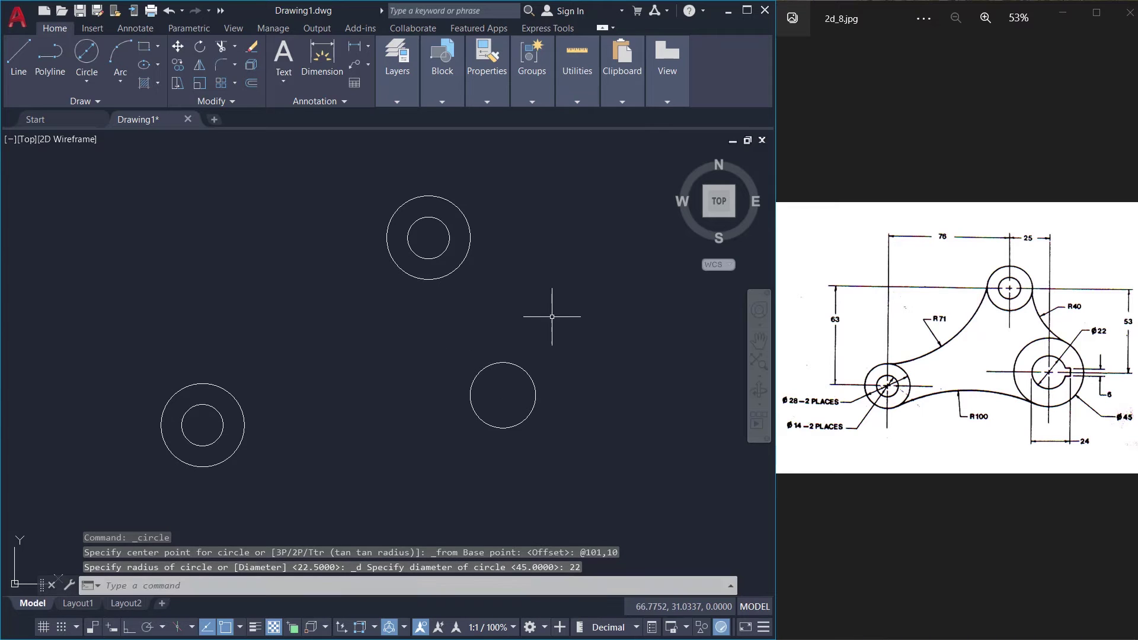
Draw a Ø45 circle on the Ø22 hole's centre
{"action": "left_click", "coordinate": [84, 83]}
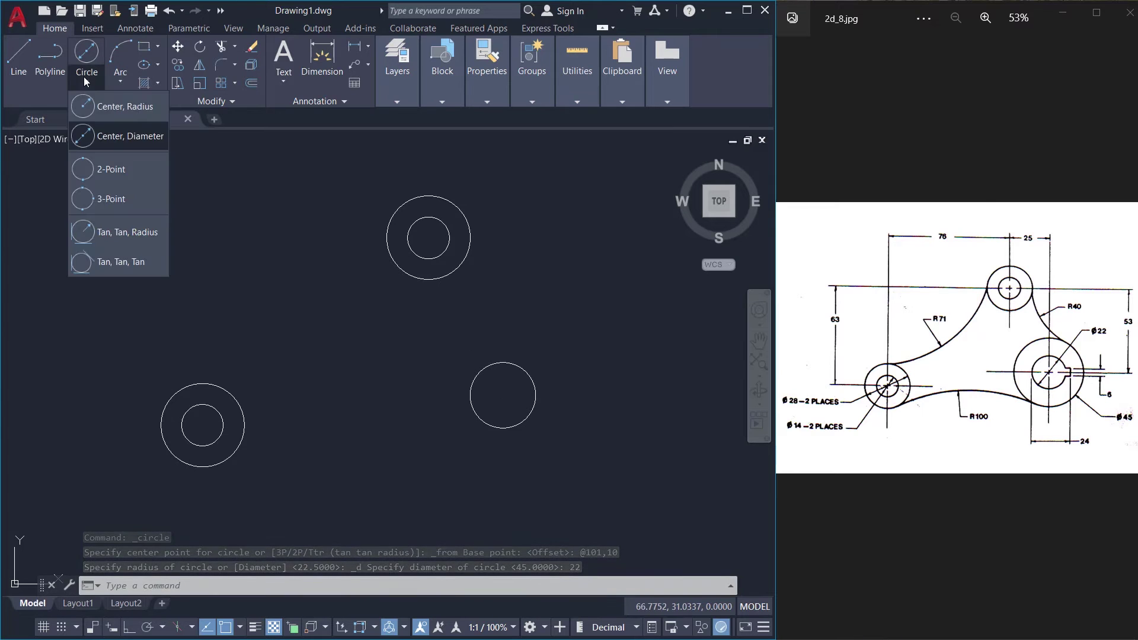
{"action": "left_click", "coordinate": [115, 140]}
{"action": "left_click", "coordinate": [502, 396]}
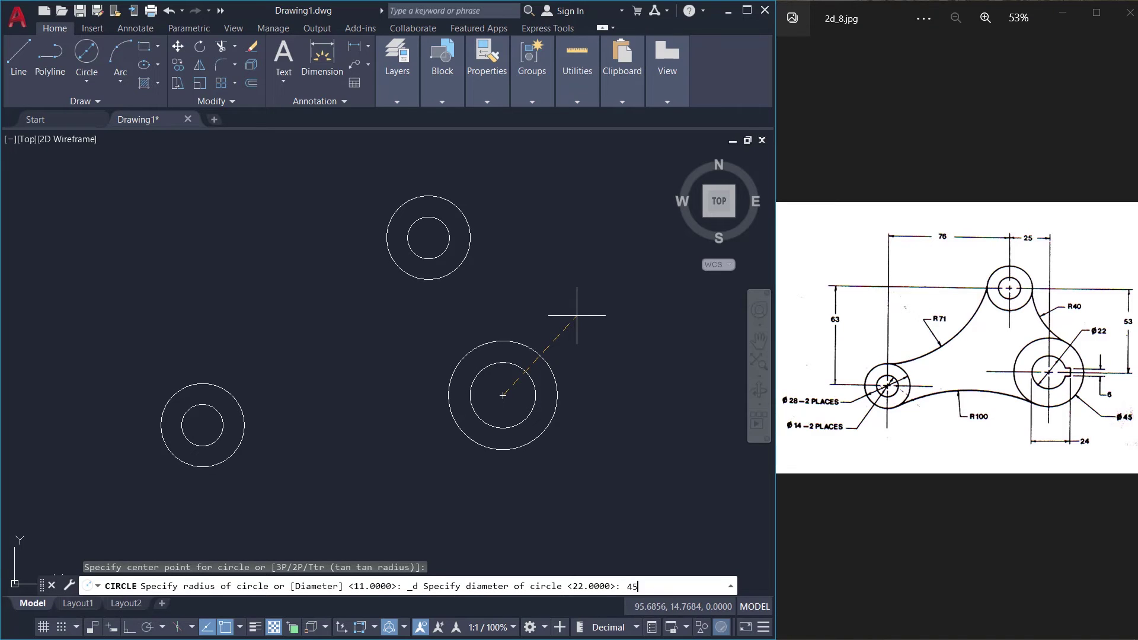
{"action": "type", "text": "45"}
{"action": "key", "text": "Return"}
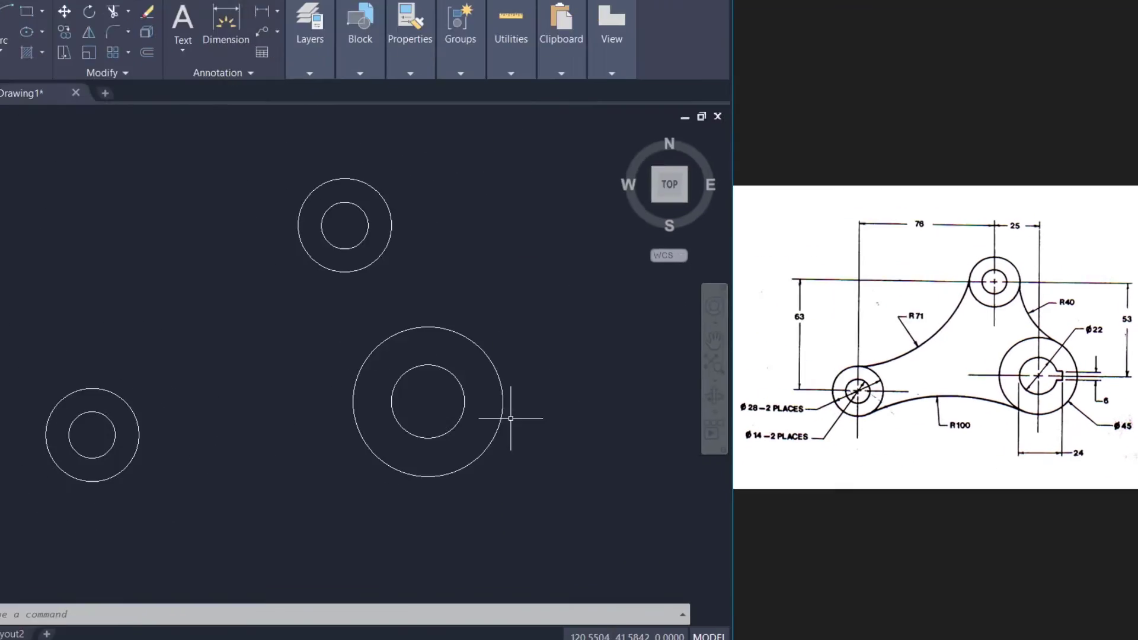
Draw a 2-unit horizontal line from the inner circle's right quadrant
{"action": "left_click", "coordinate": [19, 59]}
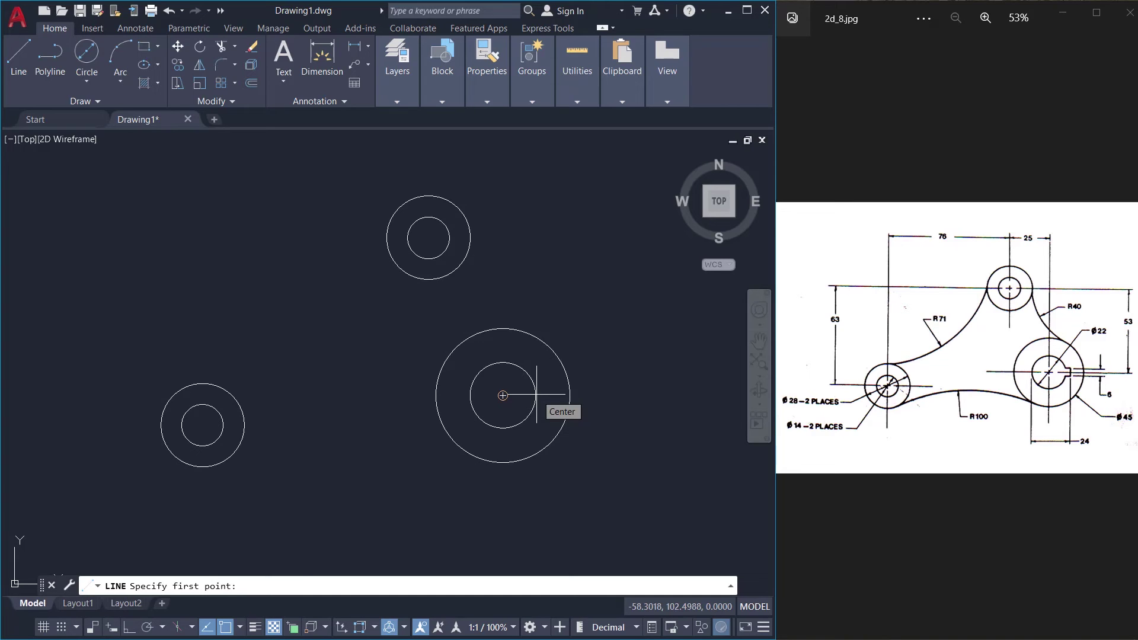
{"action": "key", "text": "F8"}
{"action": "right_click", "coordinate": [549, 219], "text": "shift"}
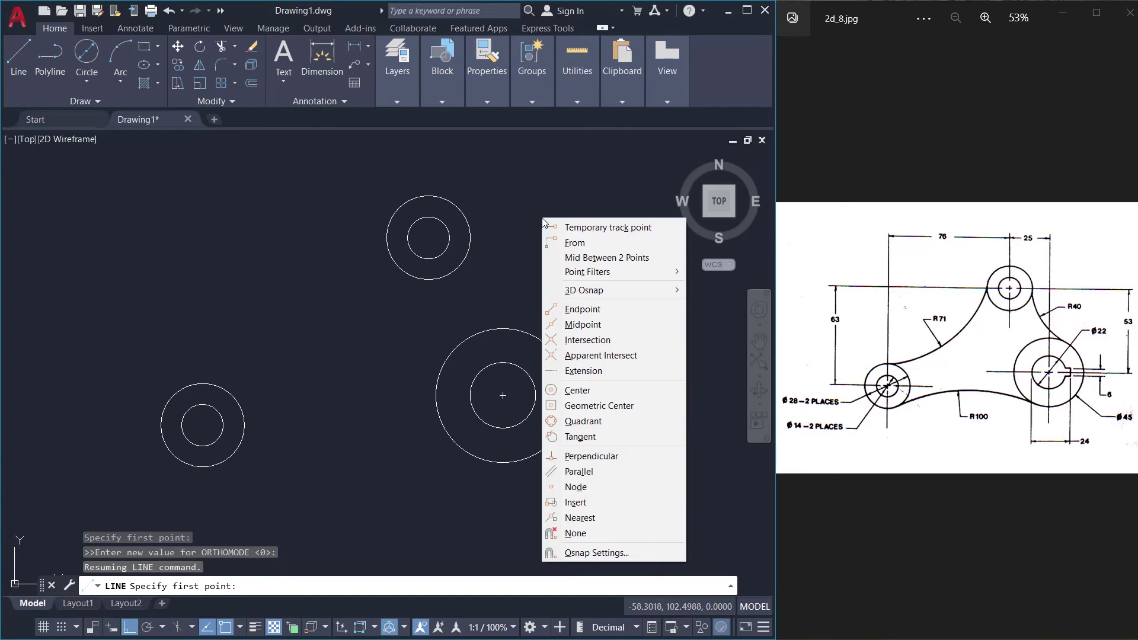
{"action": "left_click", "coordinate": [585, 422]}
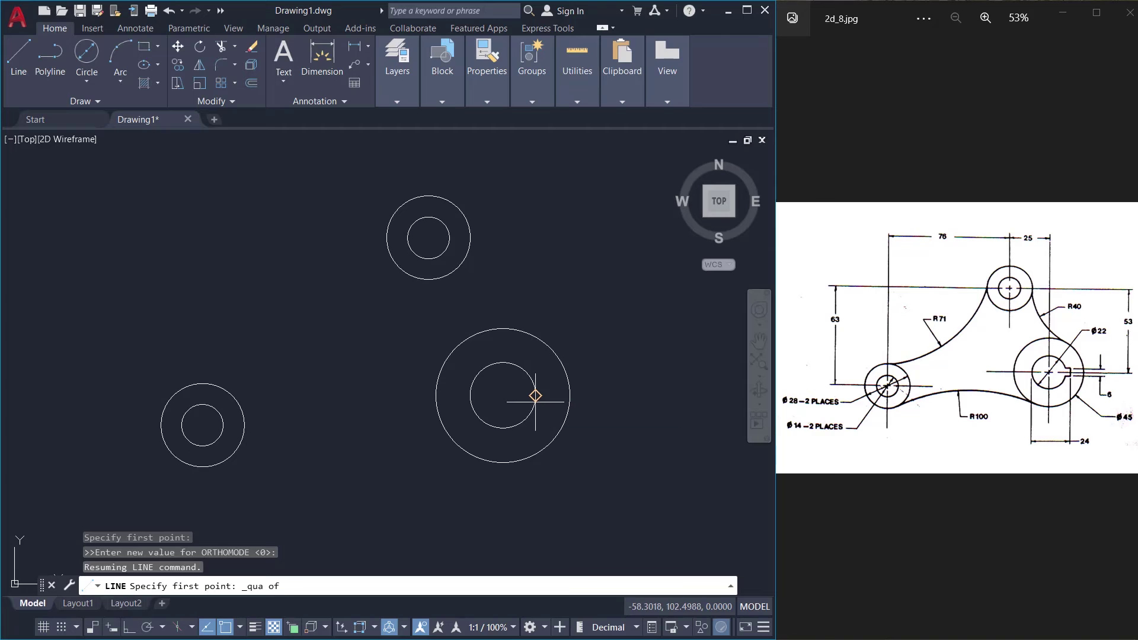
{"action": "left_click", "coordinate": [536, 395]}
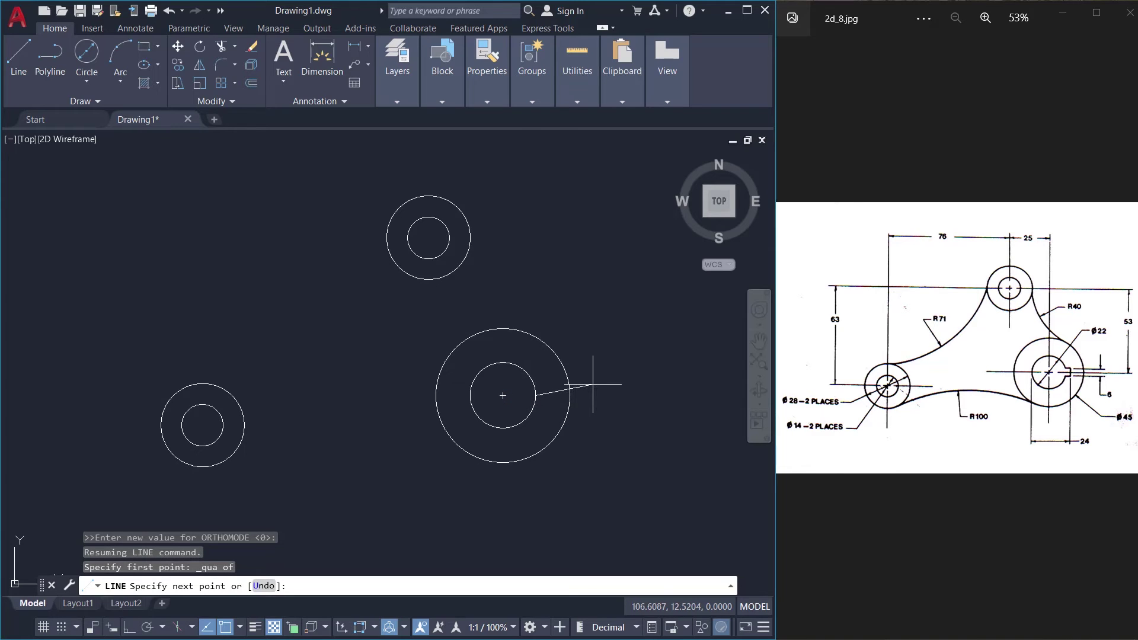
{"action": "key", "text": "F8"}
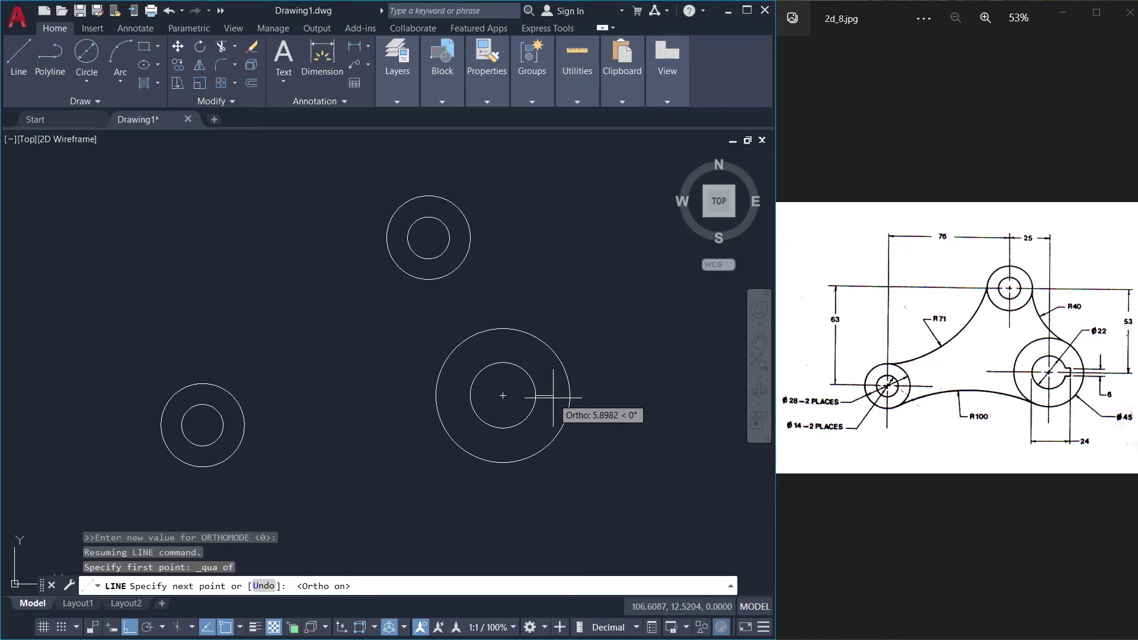
{"action": "type", "text": "2"}
{"action": "key", "text": "Return"}
{"action": "key", "text": "Escape"}
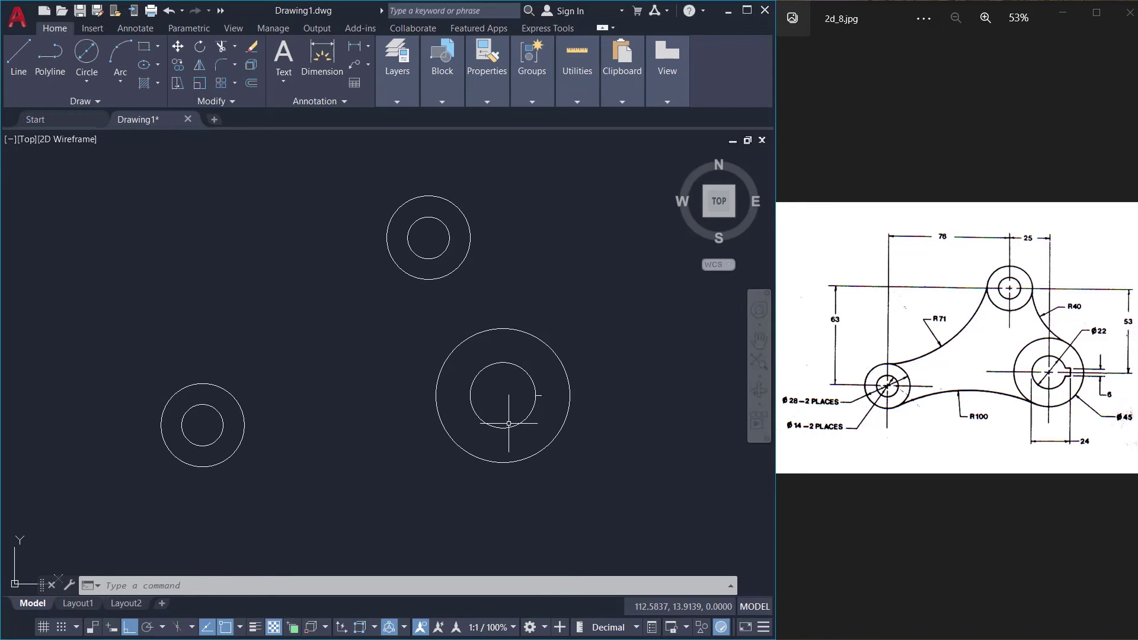
Draw a vertical line beside the large circle
{"action": "scroll", "coordinate": [555, 420], "scroll_direction": "up", "scroll_amount": 4}
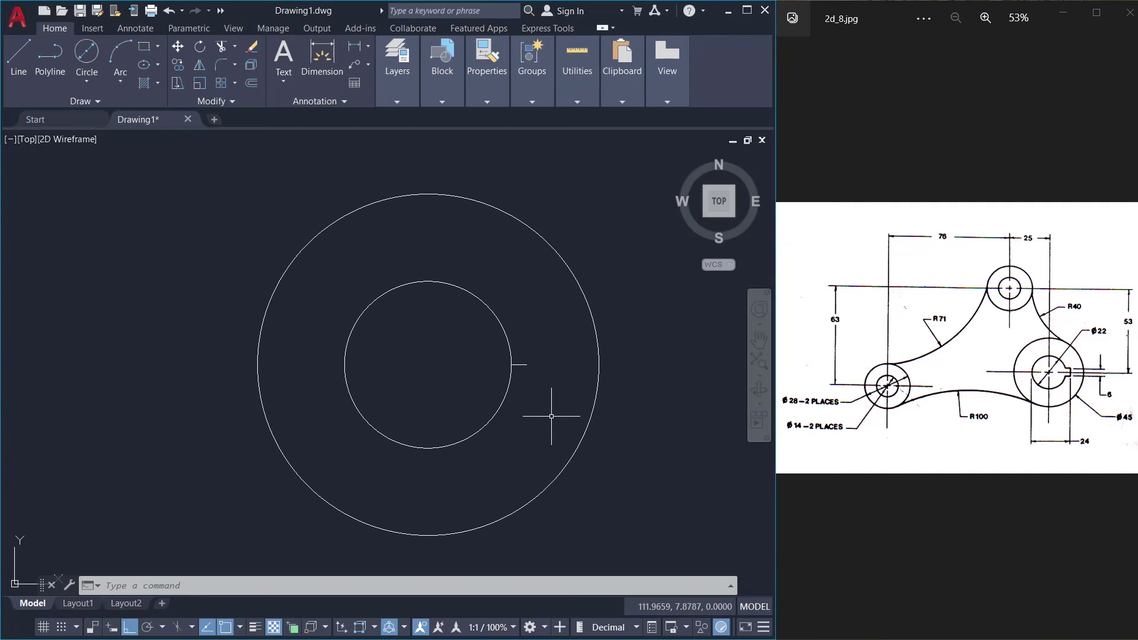
{"action": "right_click", "coordinate": [551, 416]}
{"action": "left_click", "coordinate": [548, 294]}
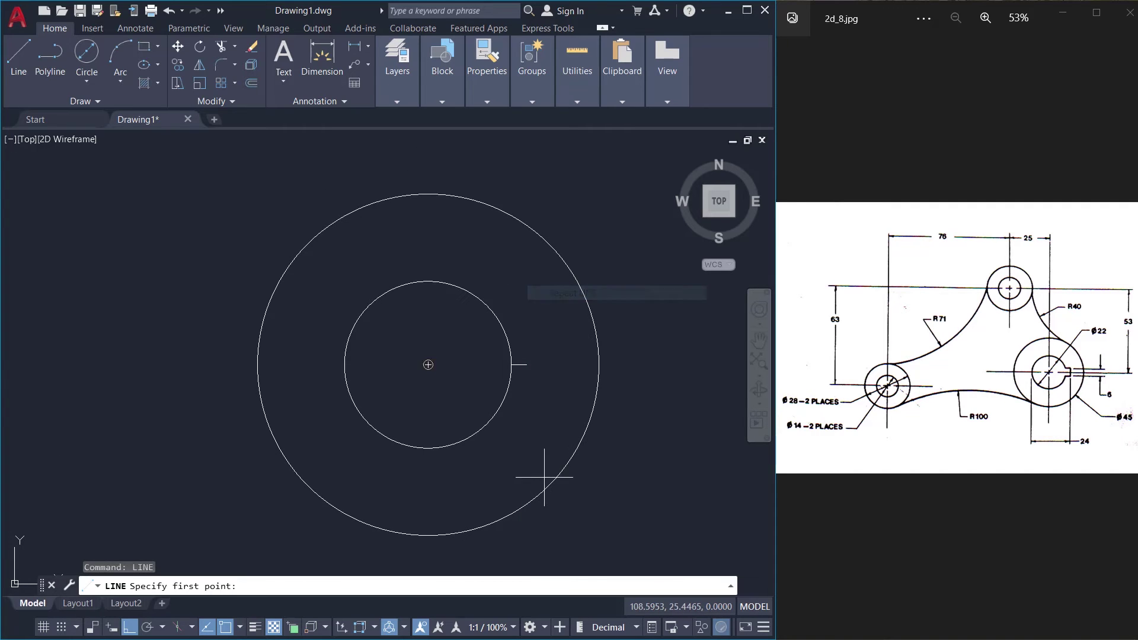
{"action": "left_click", "coordinate": [636, 401]}
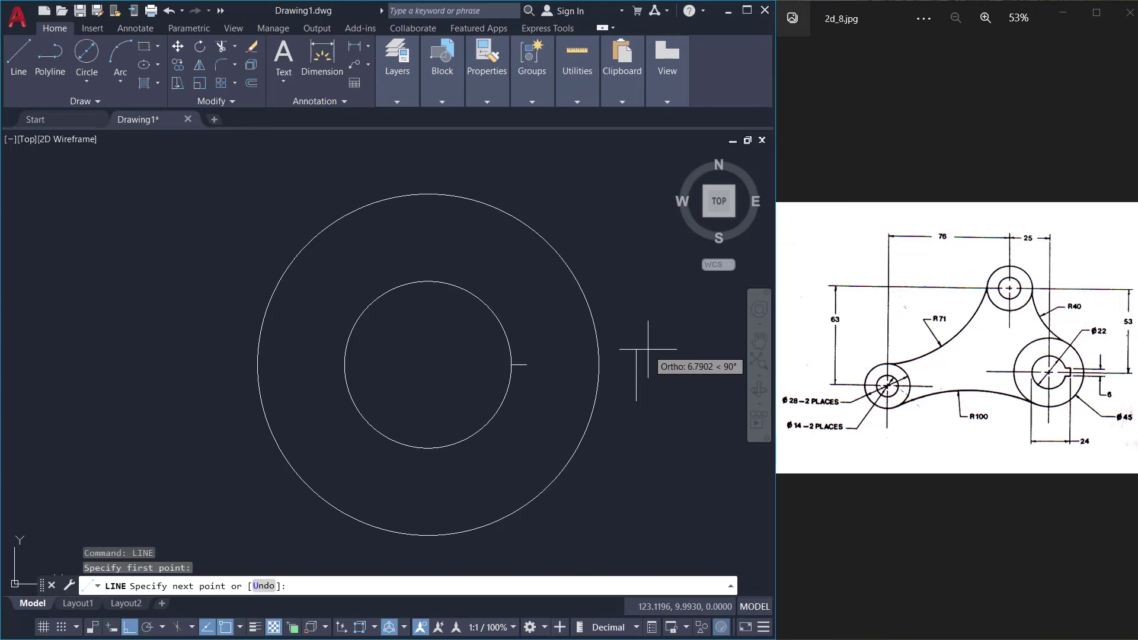
{"action": "left_click", "coordinate": [664, 355]}
{"action": "key", "text": "Return"}
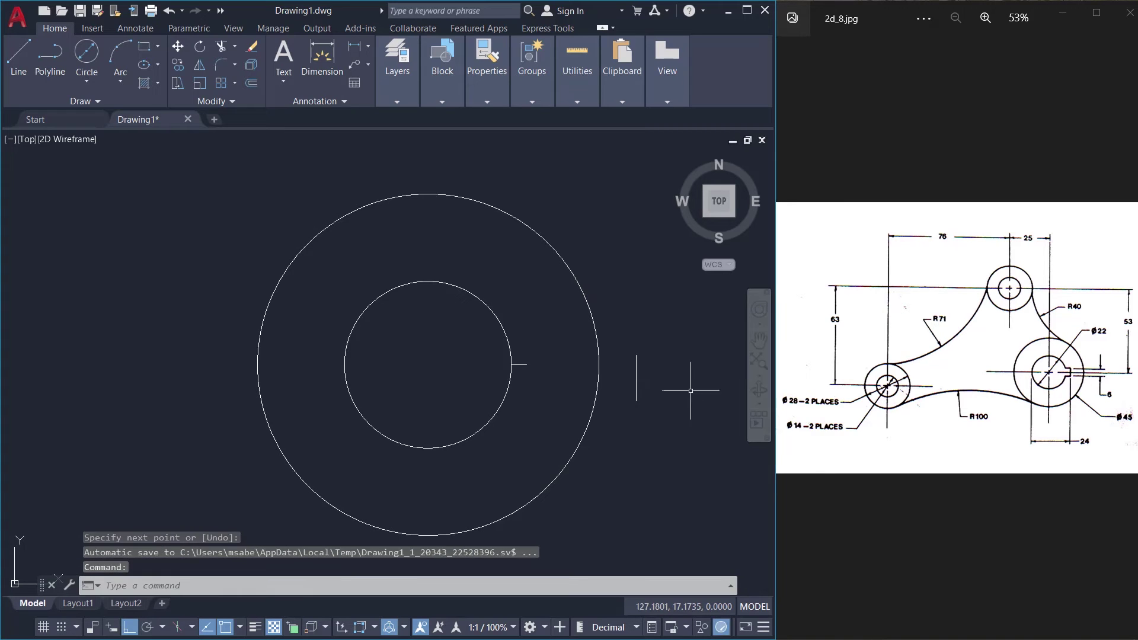
Move the vertical line by its midpoint to the end of the 2-unit line
{"action": "left_click", "coordinate": [178, 46]}
{"action": "left_click", "coordinate": [653, 356]}
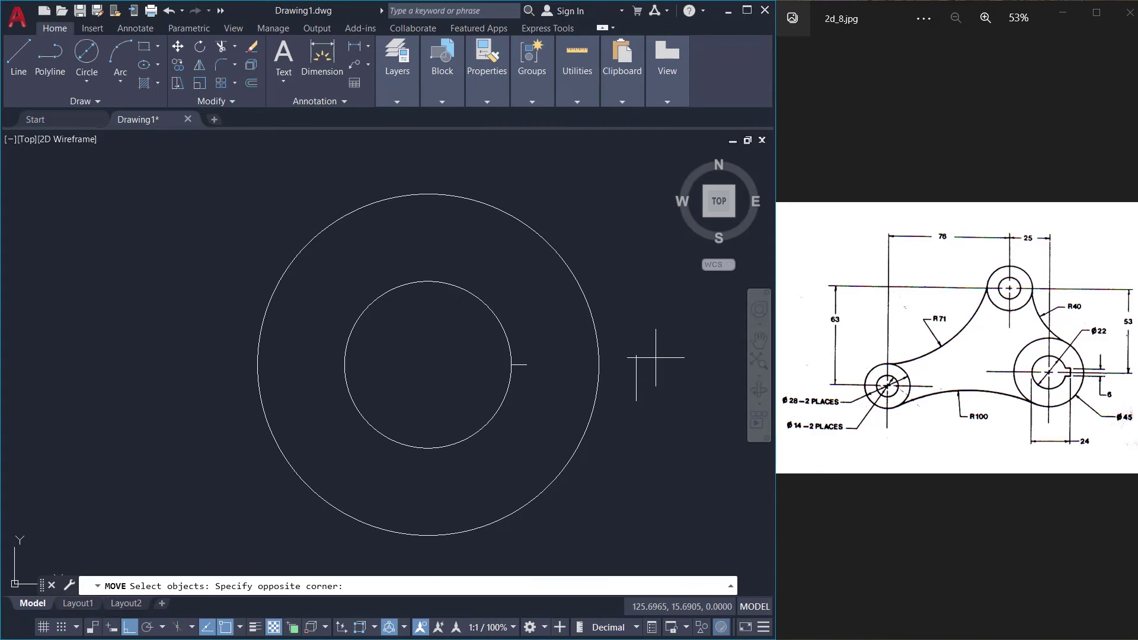
{"action": "left_click", "coordinate": [635, 396]}
{"action": "key", "text": "Return"}
{"action": "left_click", "coordinate": [636, 379]}
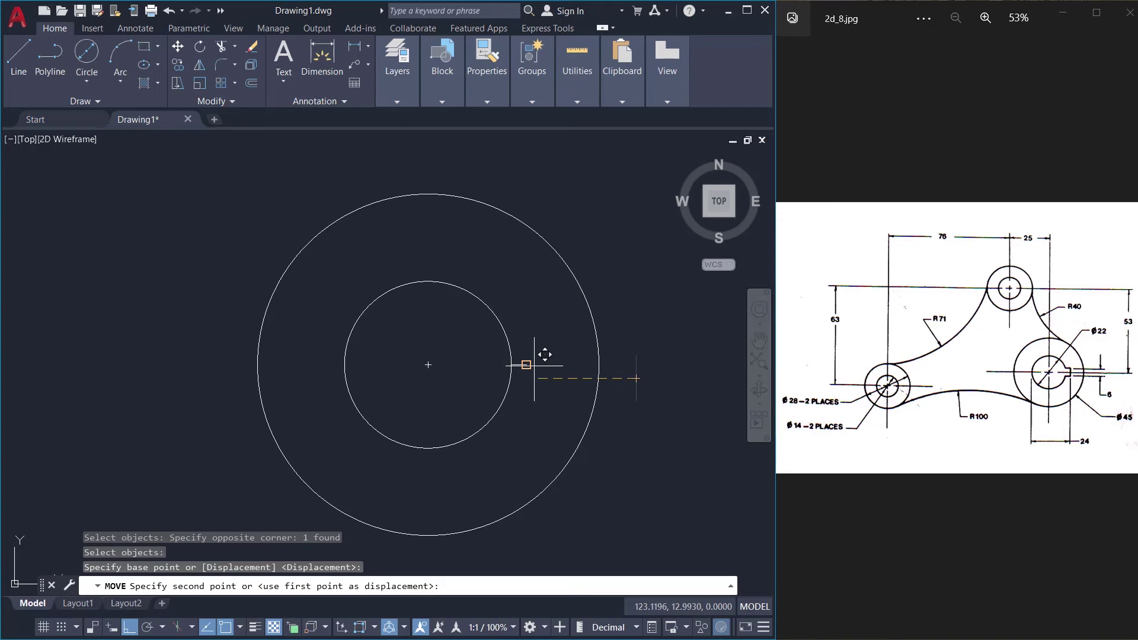
{"action": "left_click", "coordinate": [532, 365]}
{"action": "key", "text": "Return"}
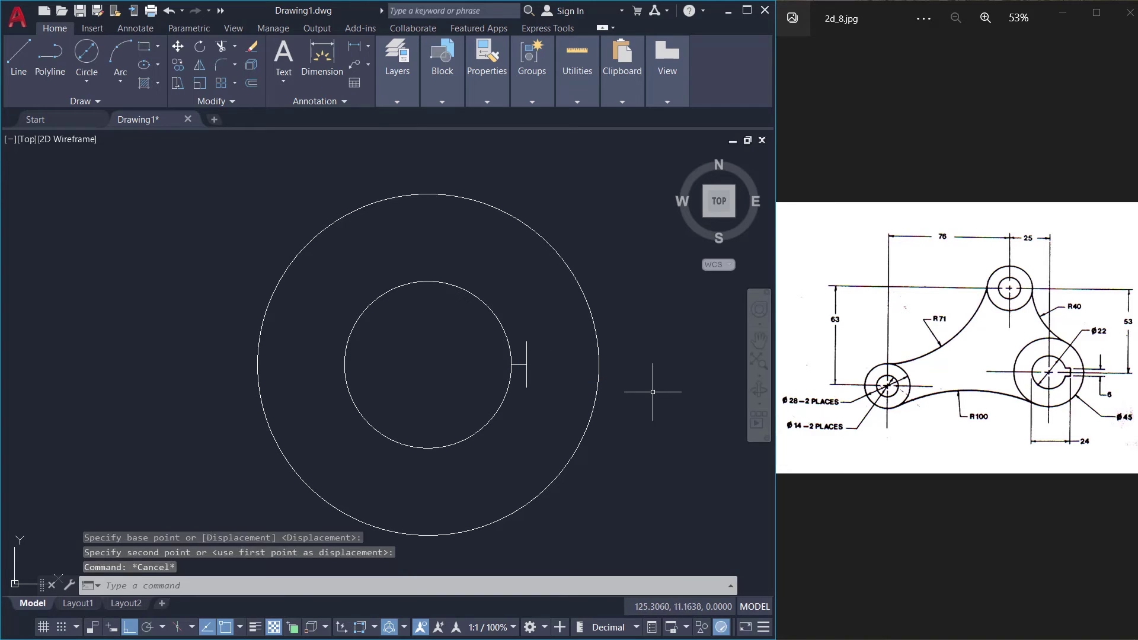
{"action": "key", "text": "Escape"}
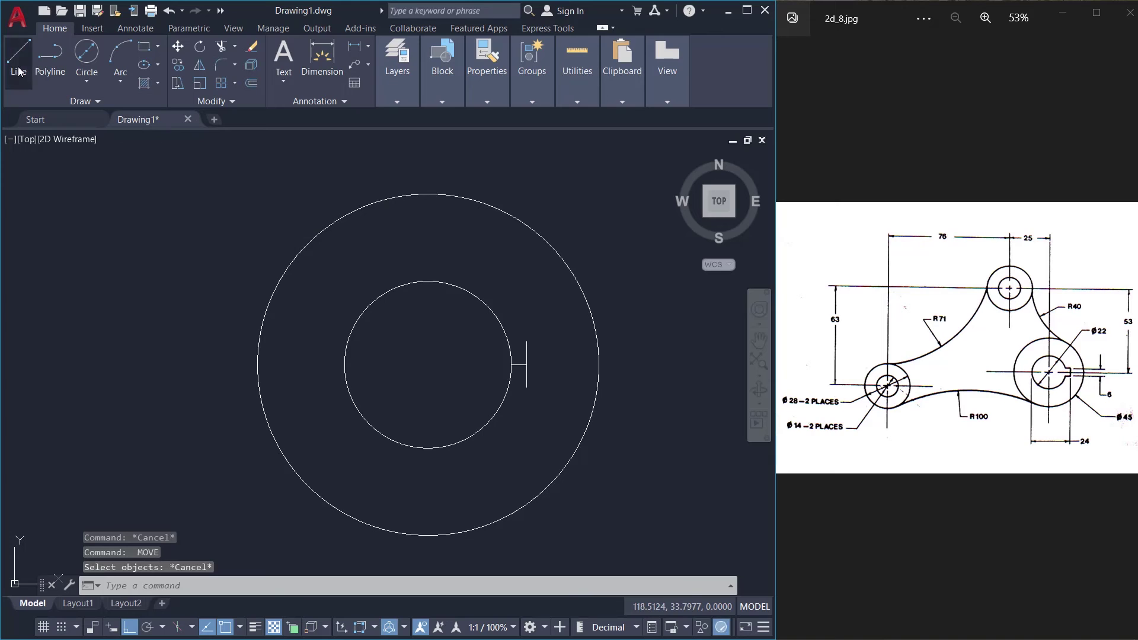
Draw the keyway's upper and lower edges from the vertical line's ends
{"action": "left_click", "coordinate": [19, 52]}
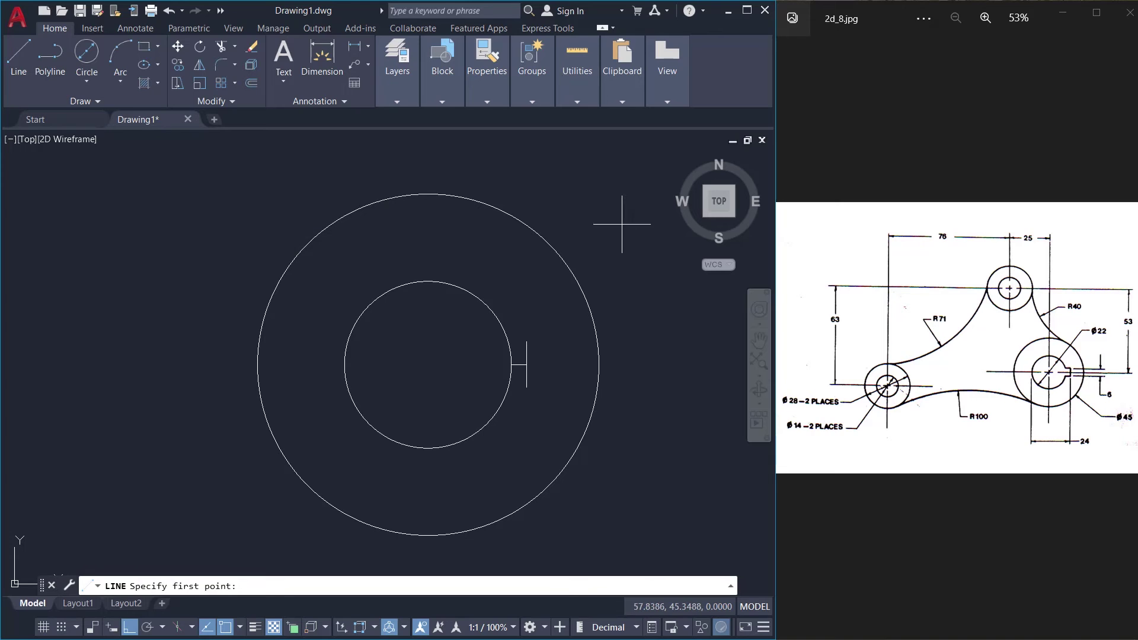
{"action": "left_click", "coordinate": [527, 342]}
{"action": "key", "text": "Escape"}
{"action": "key", "text": "Return"}
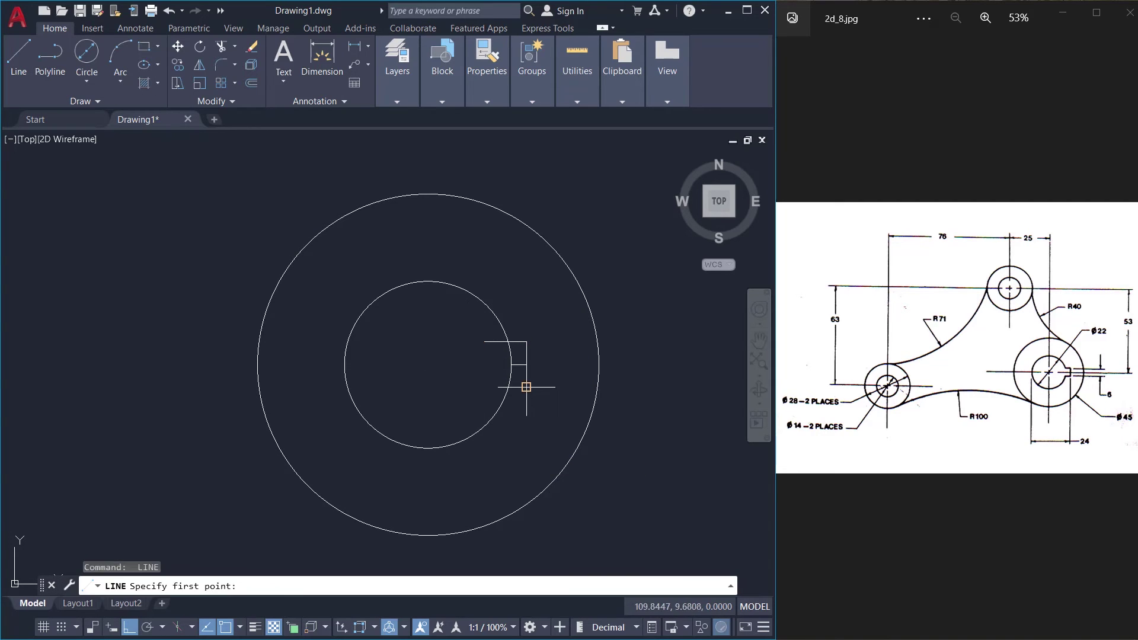
{"action": "left_click", "coordinate": [526, 388]}
{"action": "key", "text": "Escape"}
{"action": "key", "text": "Escape"}
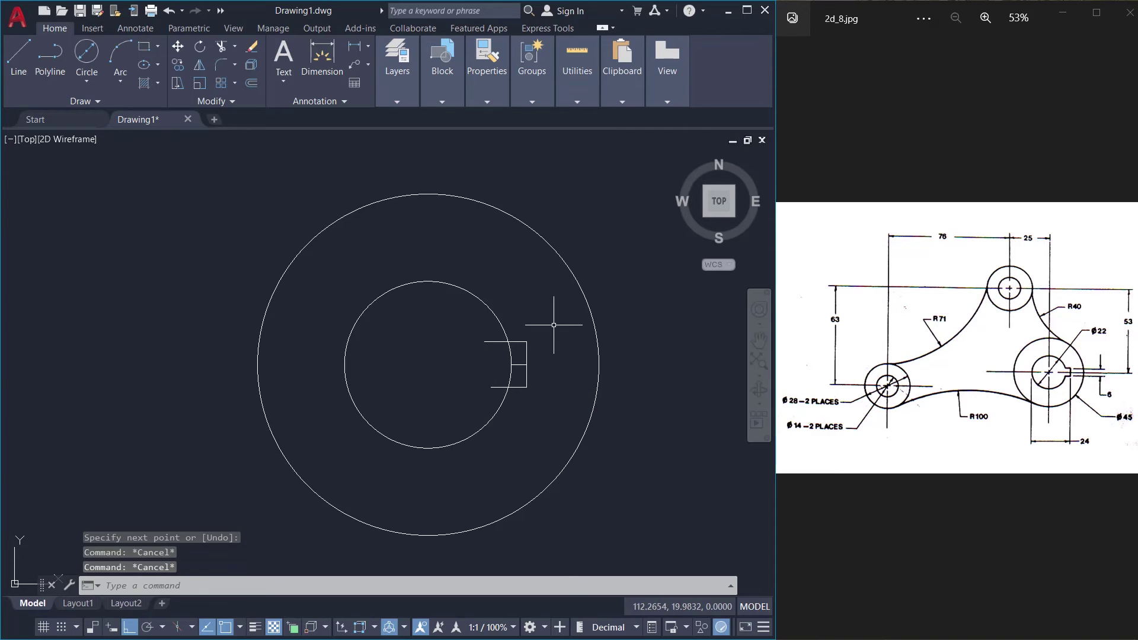
Trim the hole arc and overlapping keyway edges inside the notch
{"action": "type", "text": "tr"}
{"action": "key", "text": "Return"}
{"action": "left_click", "coordinate": [511, 354]}
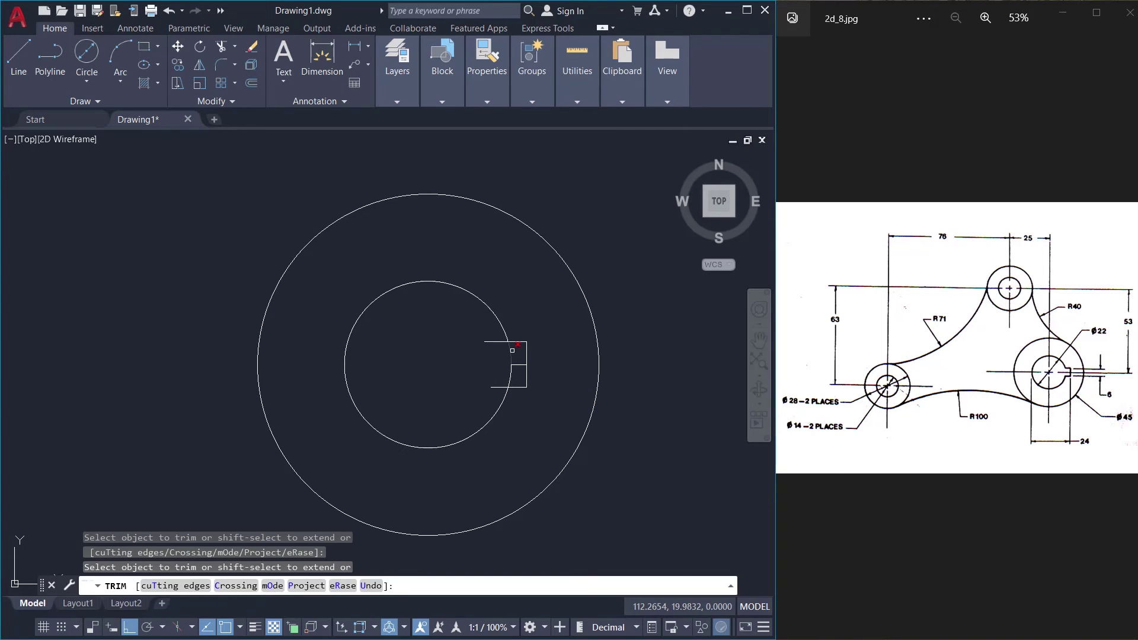
{"action": "left_click", "coordinate": [512, 375]}
{"action": "left_click", "coordinate": [497, 342]}
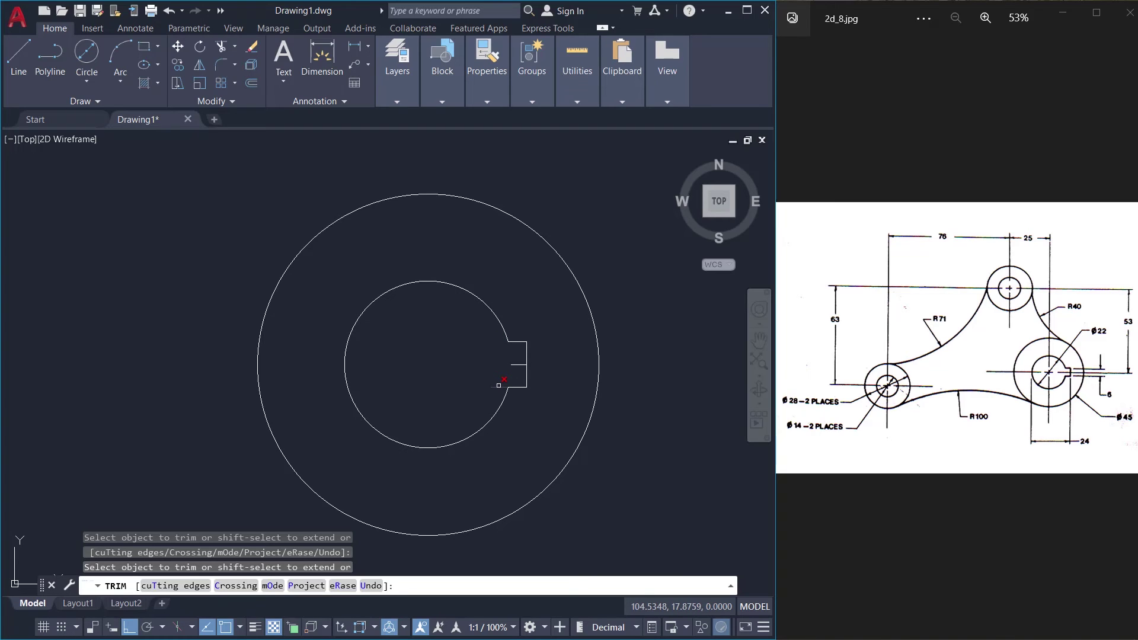
{"action": "left_click", "coordinate": [499, 387]}
{"action": "key", "text": "Return"}
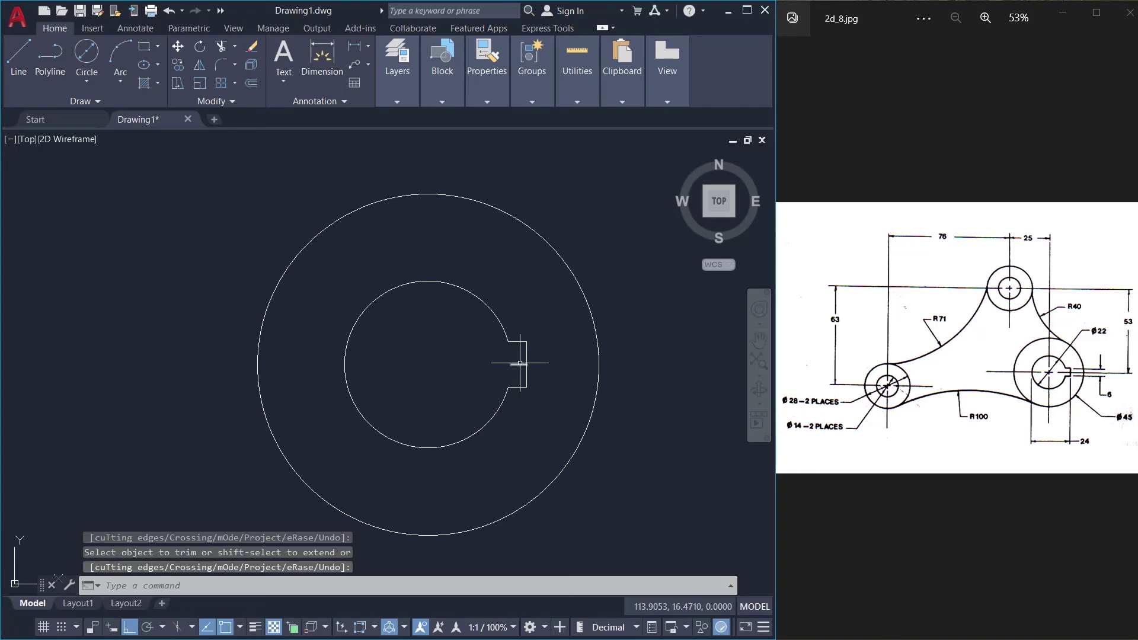
Erase the leftover short line in the notch
{"action": "left_click", "coordinate": [520, 365]}
{"action": "type", "text": "e"}
{"action": "key", "text": "Return"}
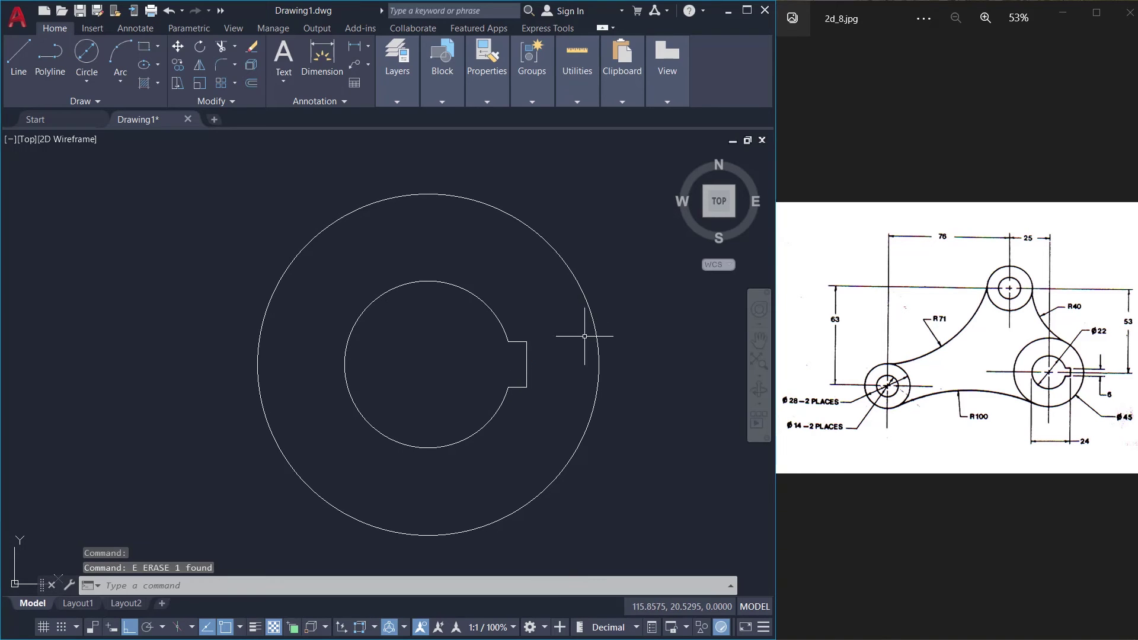
{"action": "scroll", "coordinate": [606, 433], "scroll_direction": "down", "scroll_amount": 6}
Start a Tan, Tan, Radius circle tangent to the lower-left and top Ø28 circles
{"action": "scroll", "coordinate": [598, 424], "scroll_direction": "up", "scroll_amount": 7}
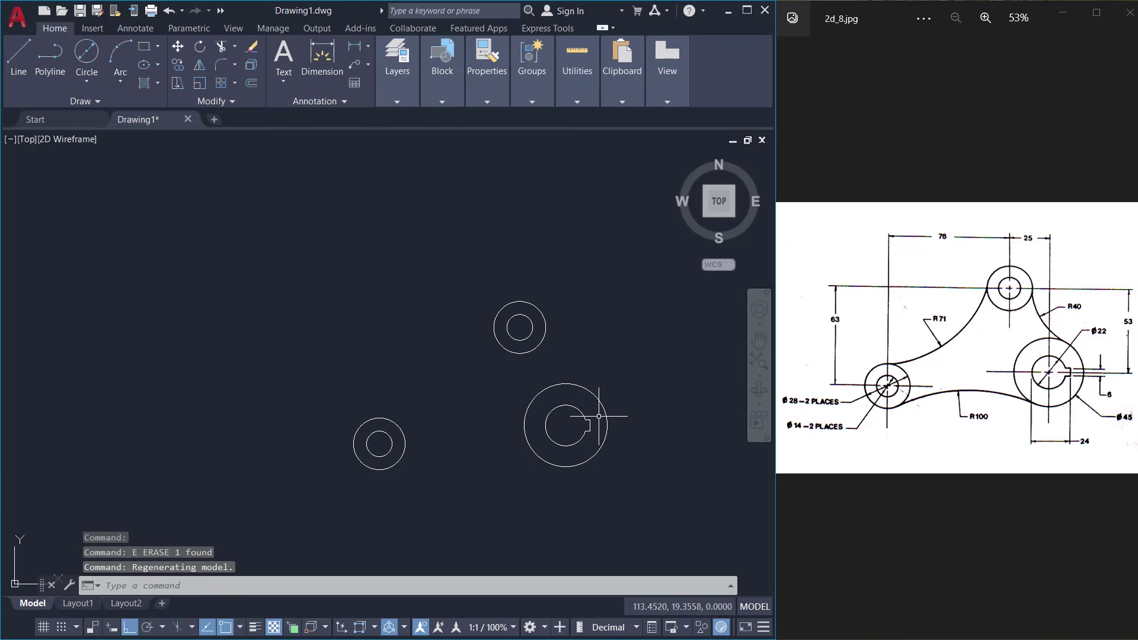
{"action": "scroll", "coordinate": [584, 451], "scroll_direction": "down", "scroll_amount": 3}
{"action": "middle_click_drag", "start_coordinate": [585, 457], "coordinate": [561, 405]}
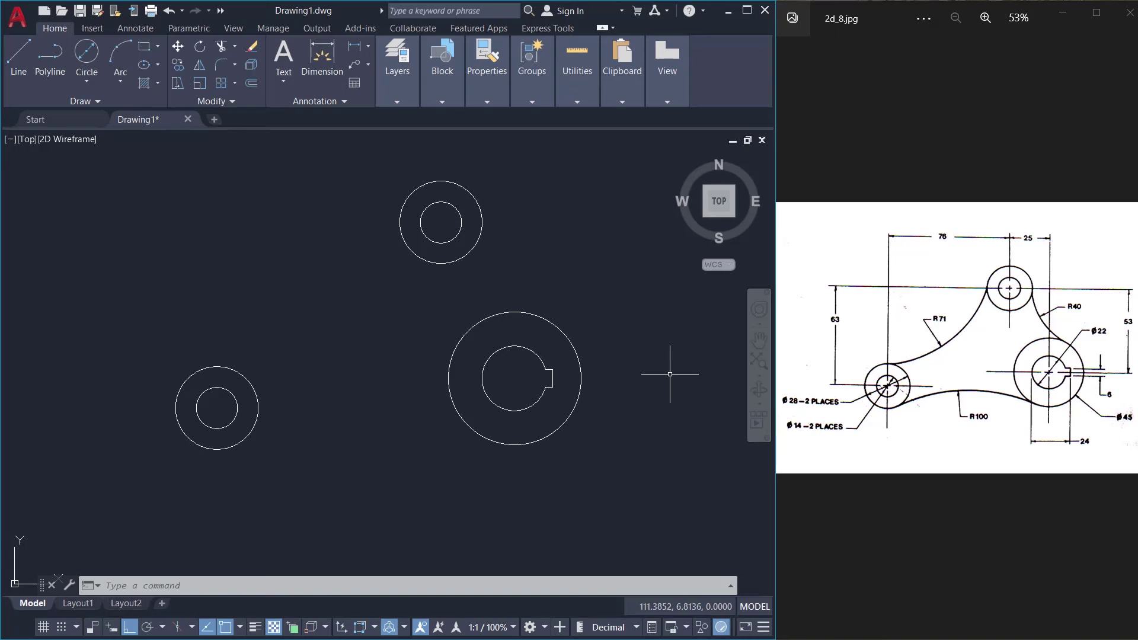
{"action": "left_click", "coordinate": [90, 78]}
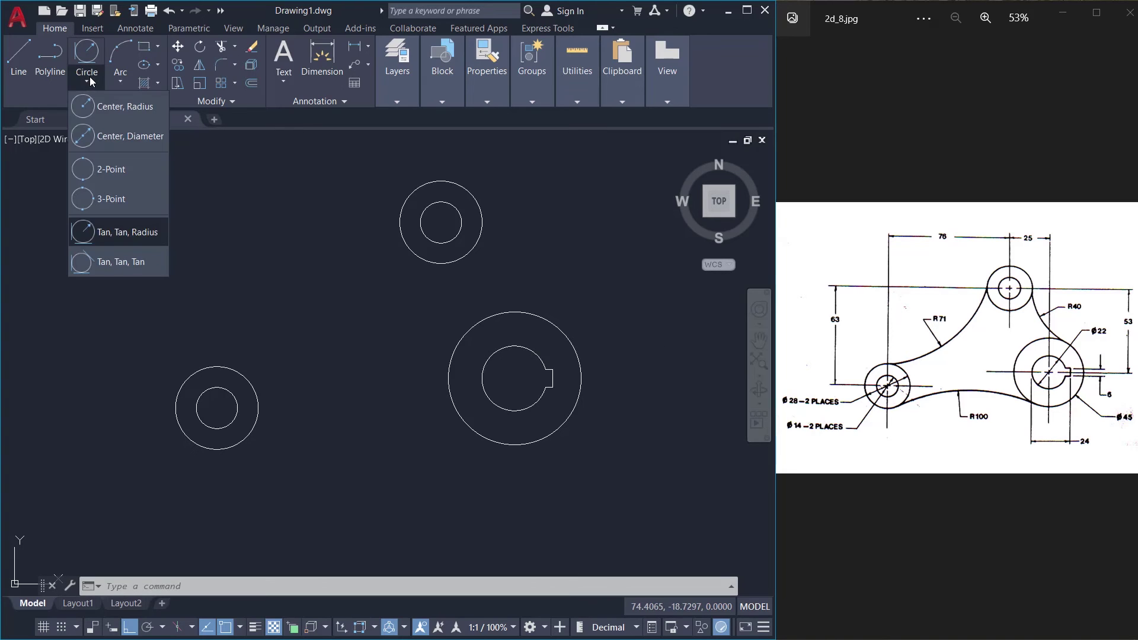
{"action": "left_click", "coordinate": [119, 236]}
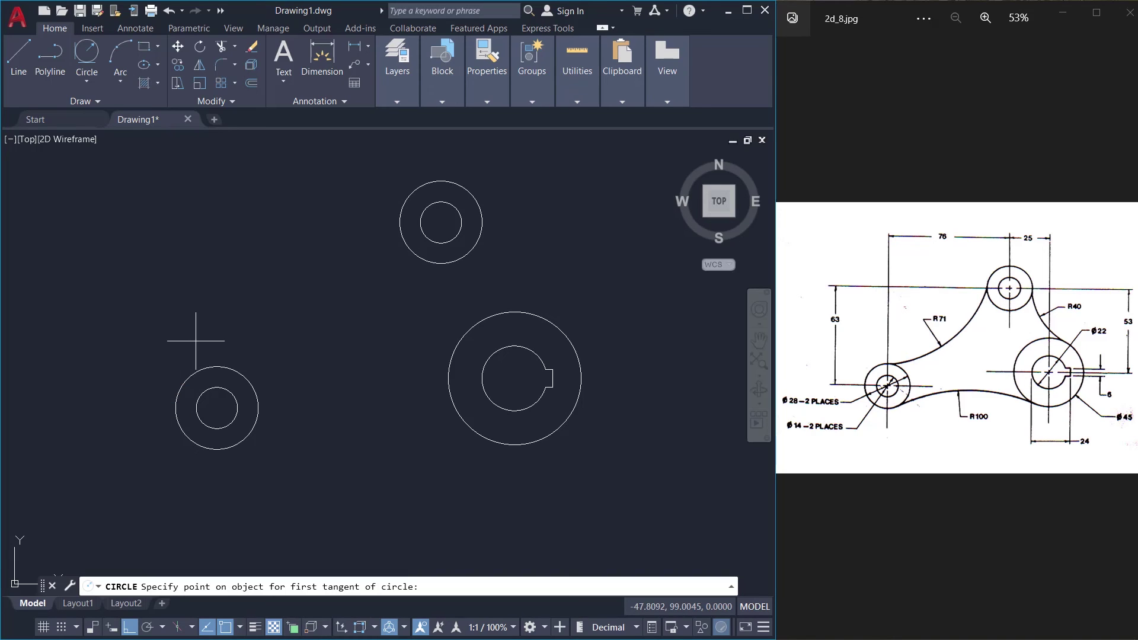
{"action": "left_click", "coordinate": [221, 367]}
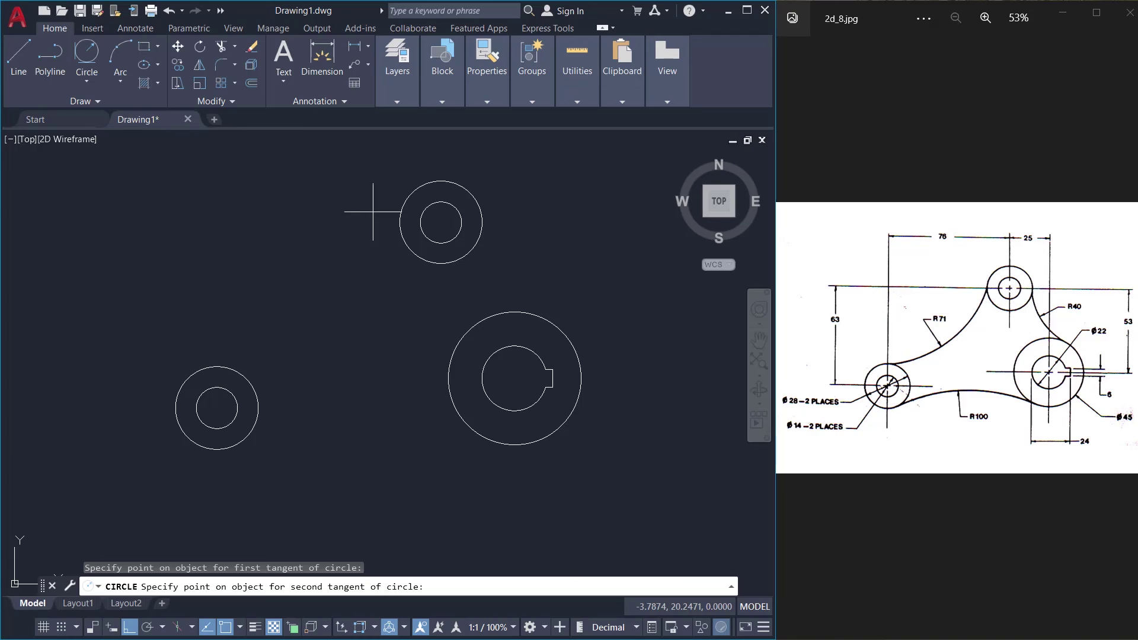
{"action": "left_click", "coordinate": [397, 236]}
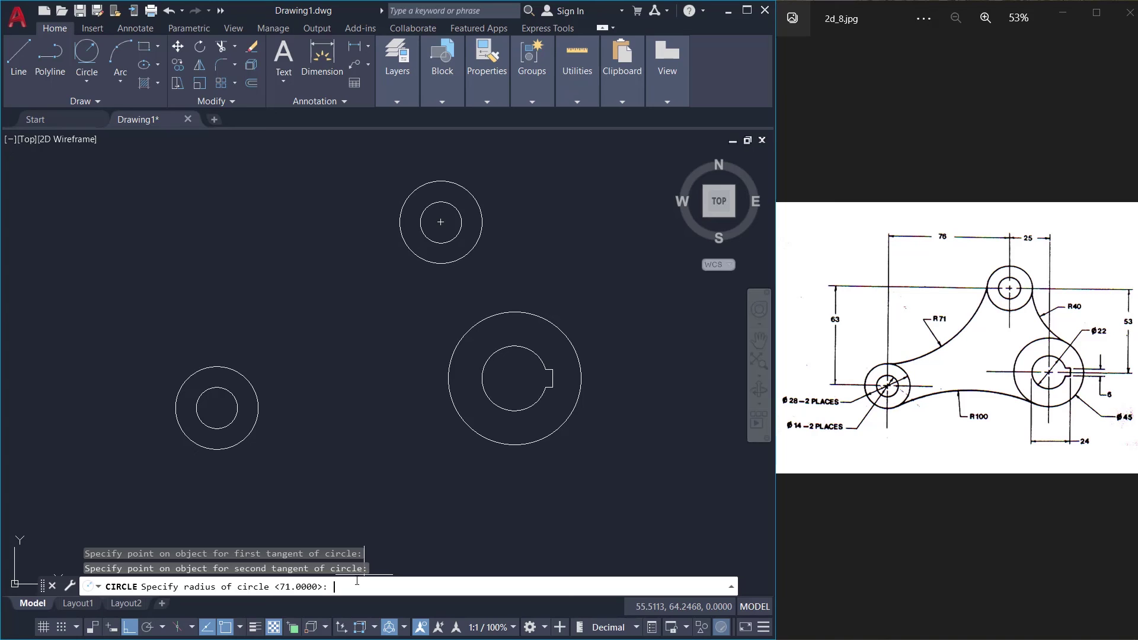
Finish the R71 circle, then add an R100 circle tangent to the lower-left and Ø45 circles
{"action": "type", "text": "71"}
{"action": "key", "text": "Return"}
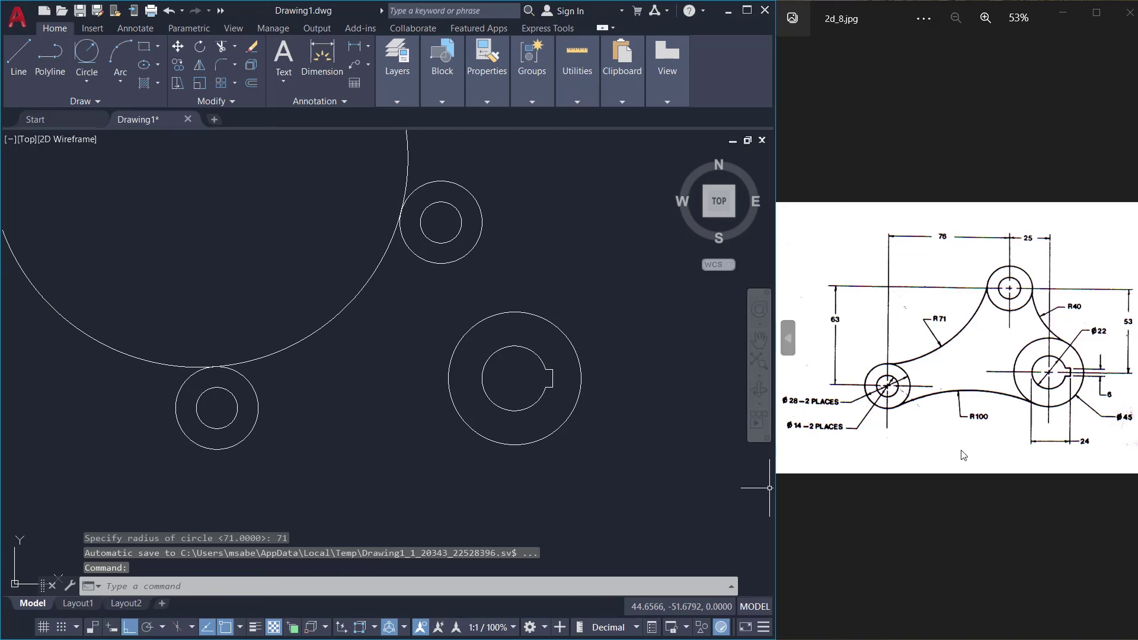
{"action": "left_click", "coordinate": [86, 81]}
{"action": "left_click", "coordinate": [121, 234]}
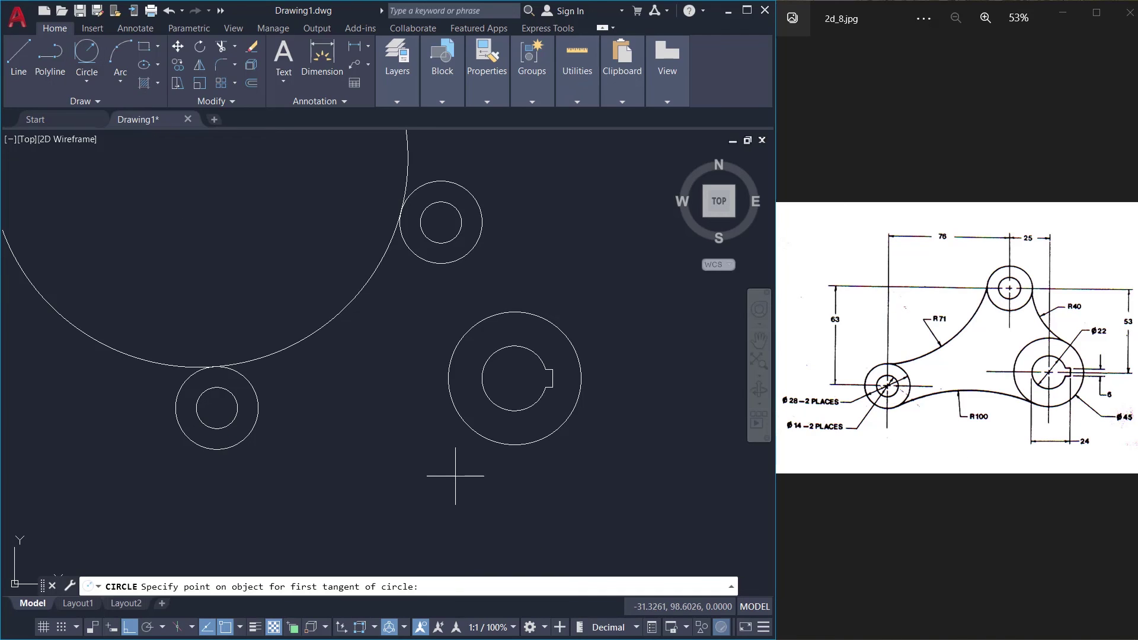
{"action": "left_click", "coordinate": [259, 410]}
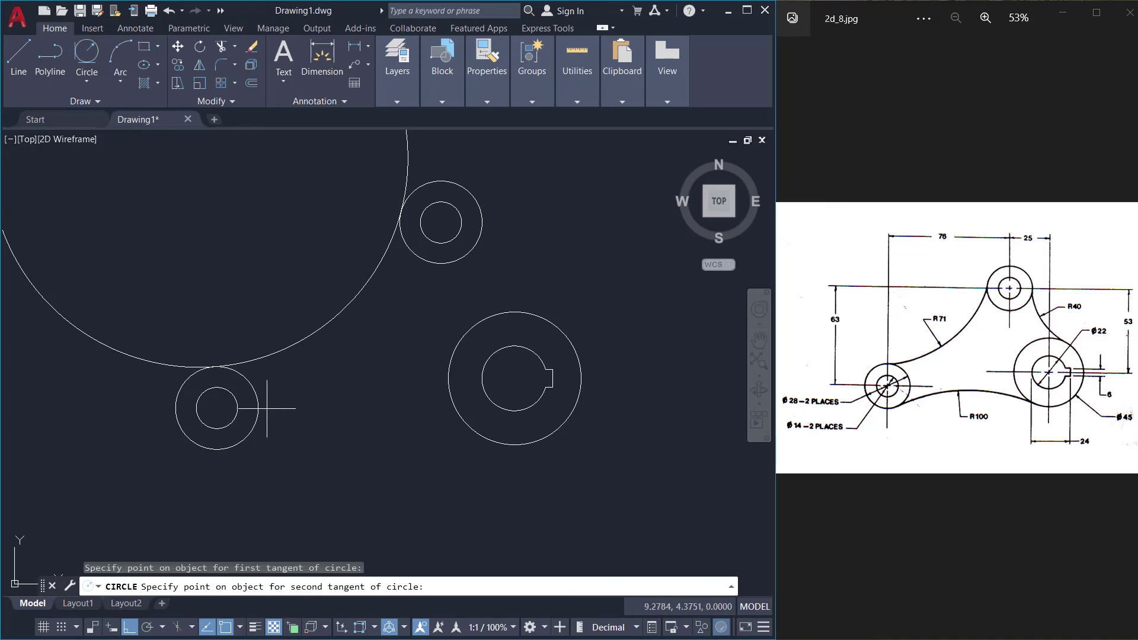
{"action": "left_click", "coordinate": [450, 398]}
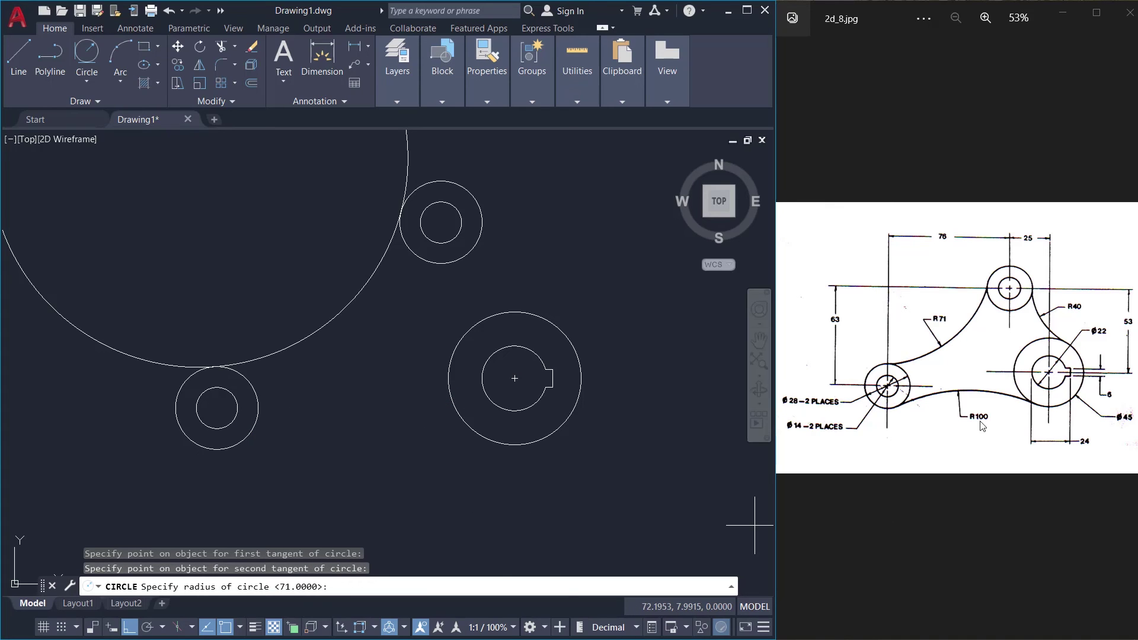
{"action": "type", "text": "100"}
{"action": "key", "text": "Return"}
Add an R40 circle tangent to the top Ø28 and the Ø45 circles
{"action": "left_click", "coordinate": [86, 81]}
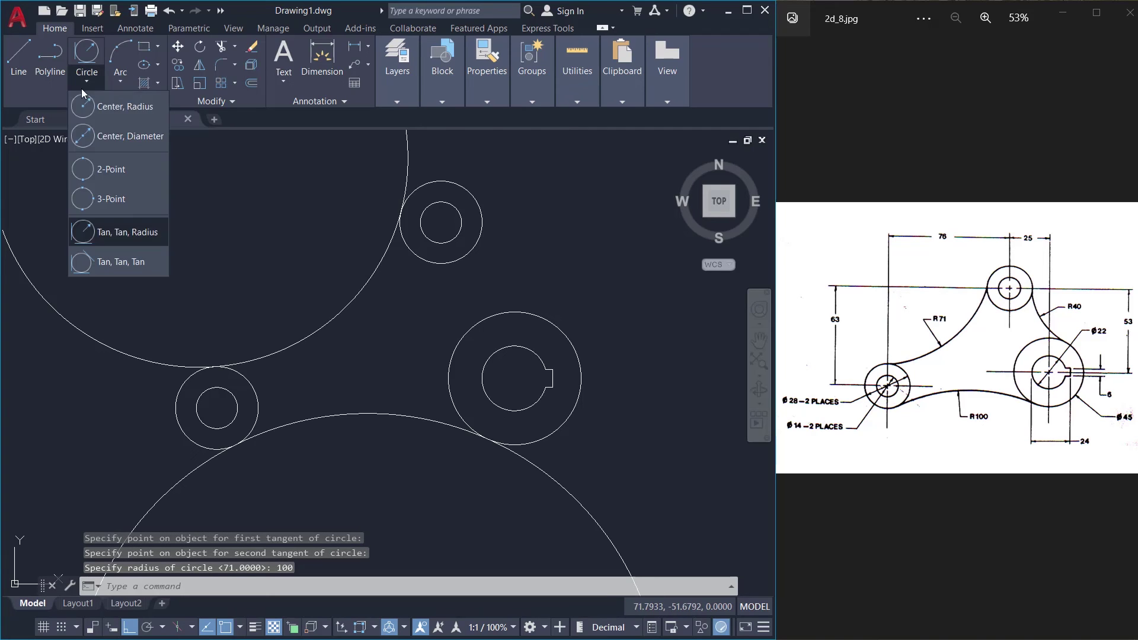
{"action": "left_click", "coordinate": [130, 228]}
{"action": "left_click", "coordinate": [486, 216]}
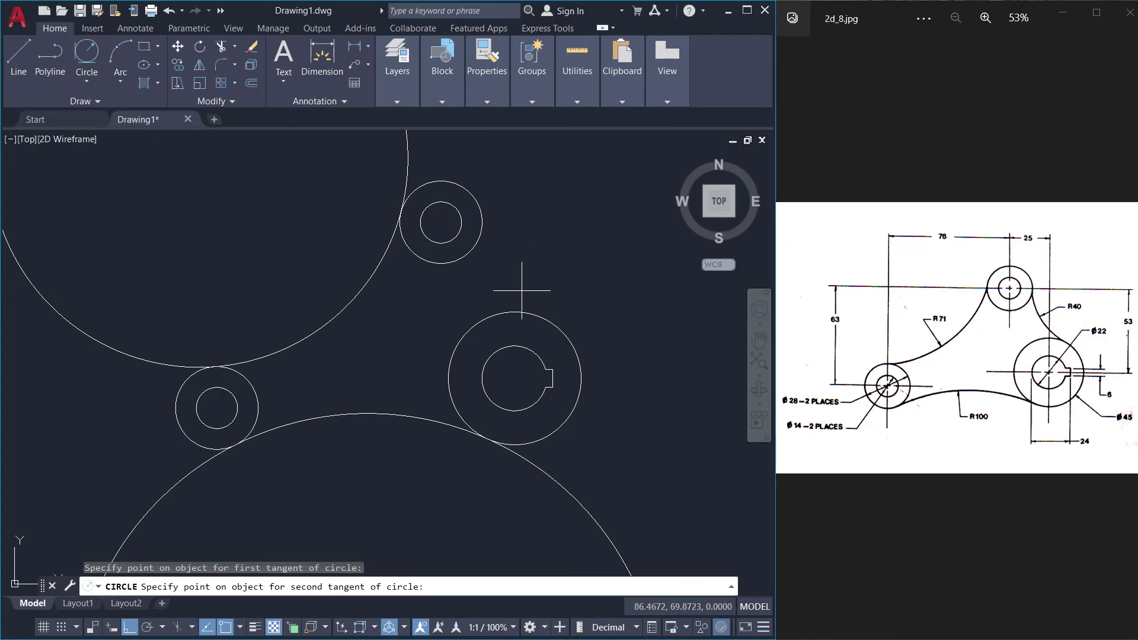
{"action": "left_click", "coordinate": [526, 312]}
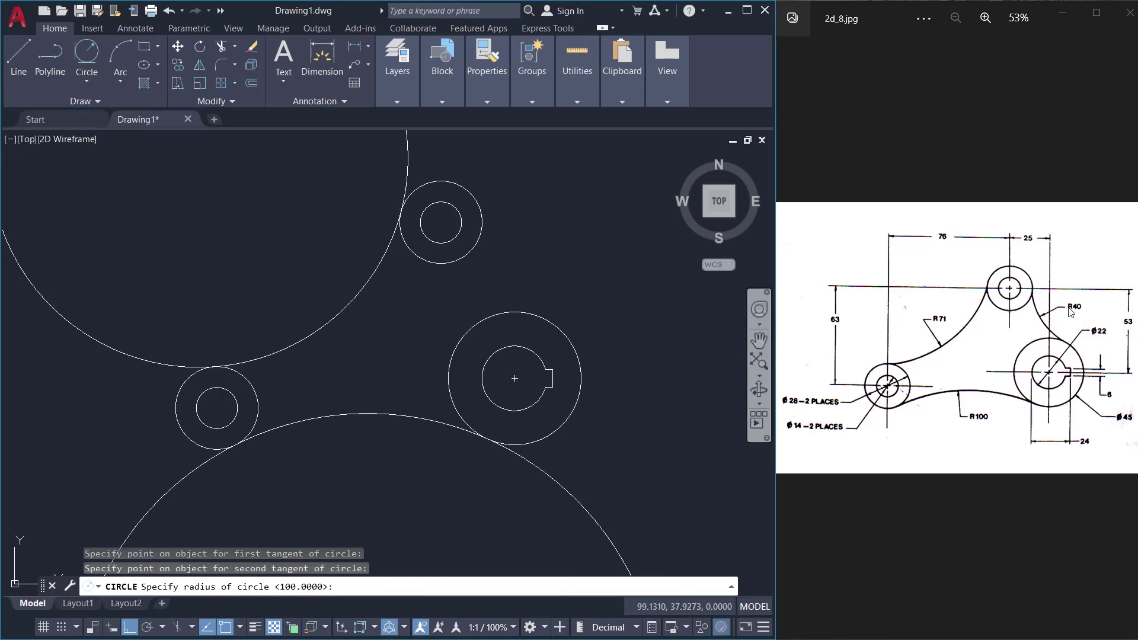
{"action": "type", "text": "40"}
{"action": "key", "text": "Return"}
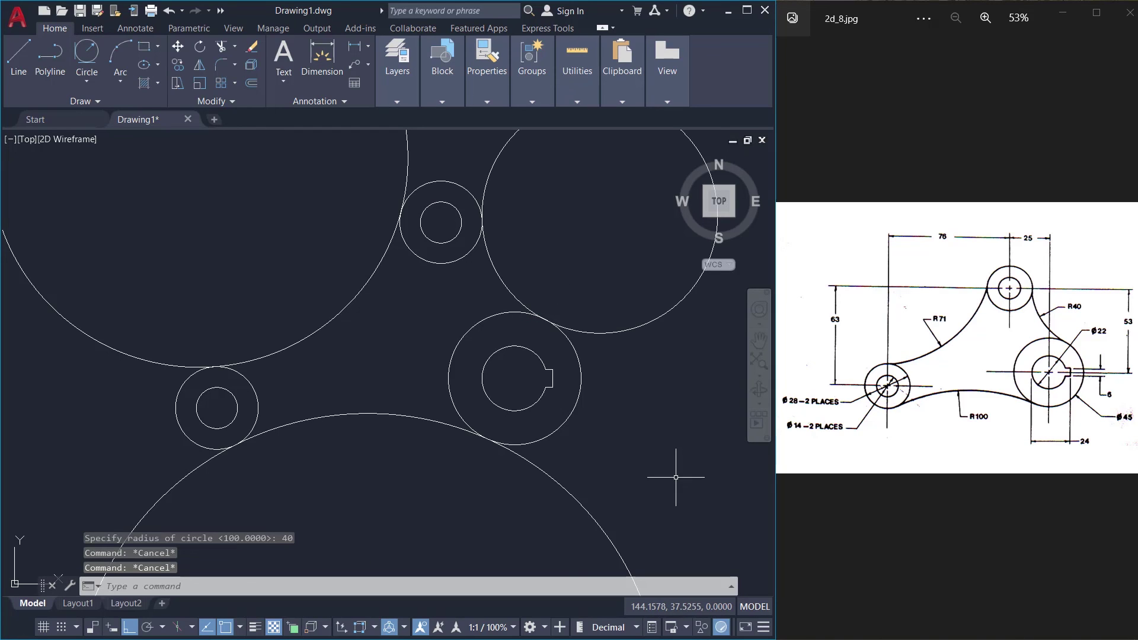
{"action": "key", "text": "Escape"}
{"action": "key", "text": "Escape"}
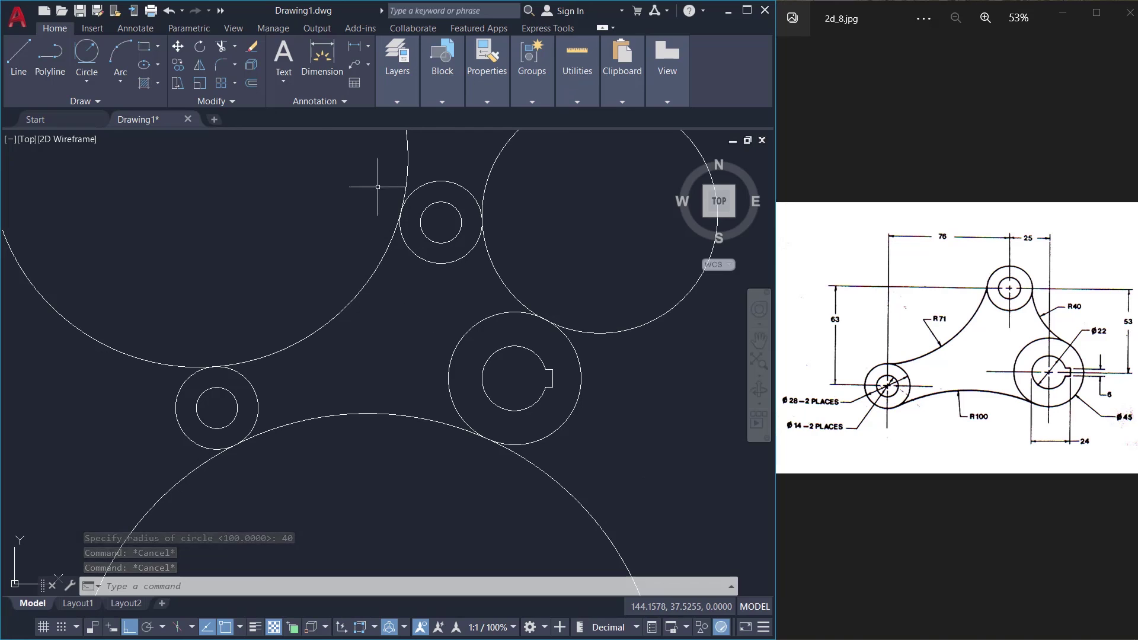
Trim away the outer portions of the R71, R40 and R100 circles
{"action": "left_click", "coordinate": [221, 47]}
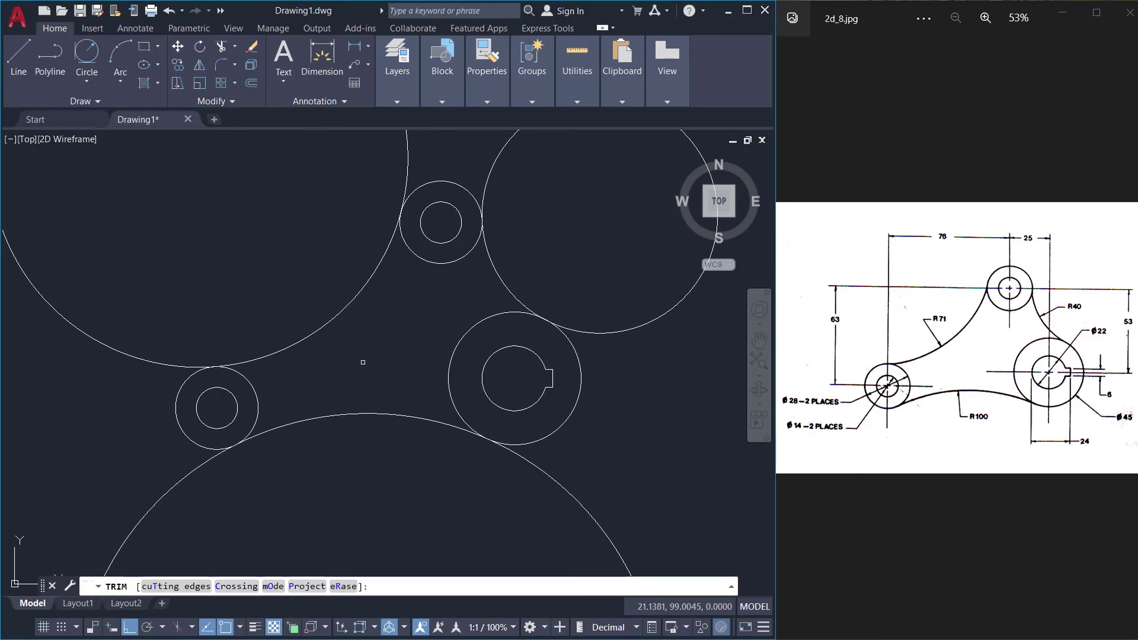
{"action": "left_click", "coordinate": [158, 361]}
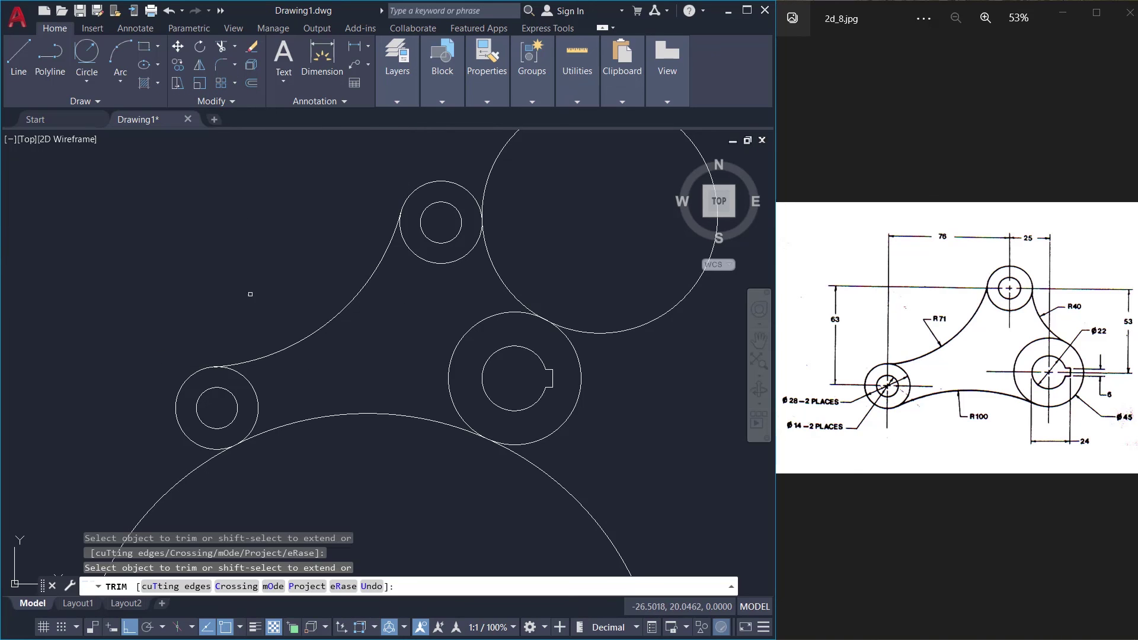
{"action": "left_click", "coordinate": [496, 167]}
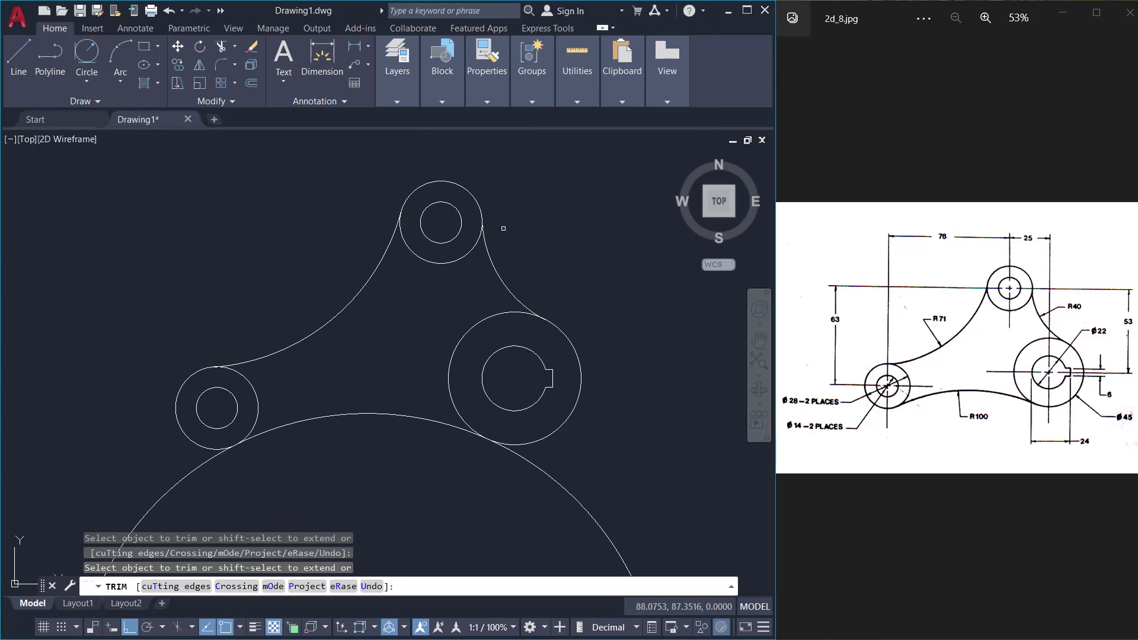
{"action": "left_click", "coordinate": [556, 506]}
{"action": "key", "text": "Return"}
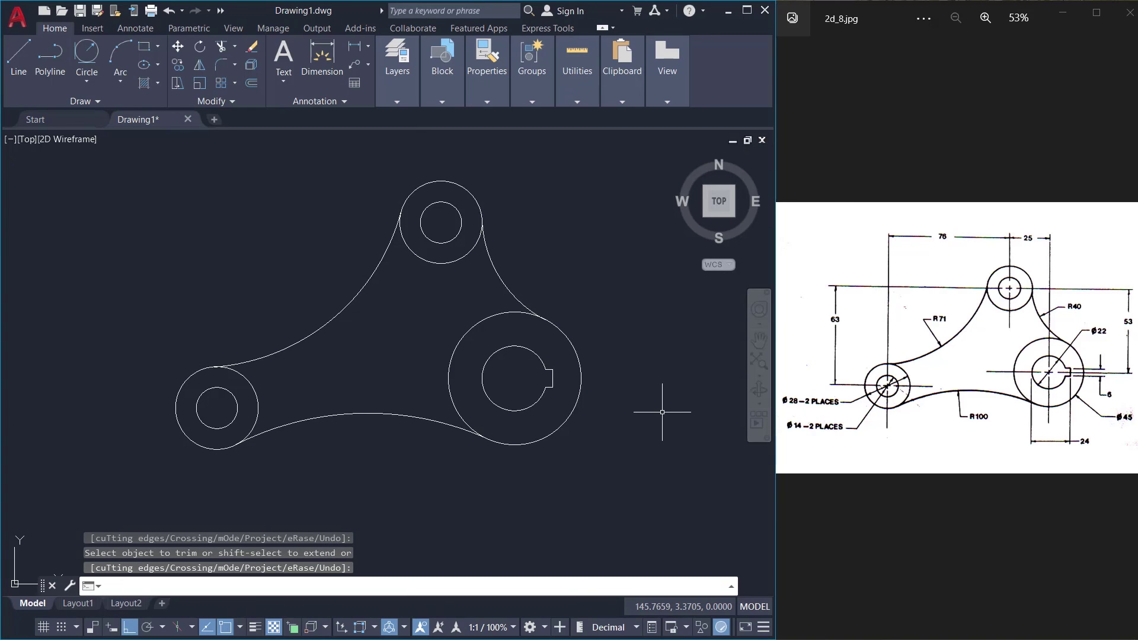